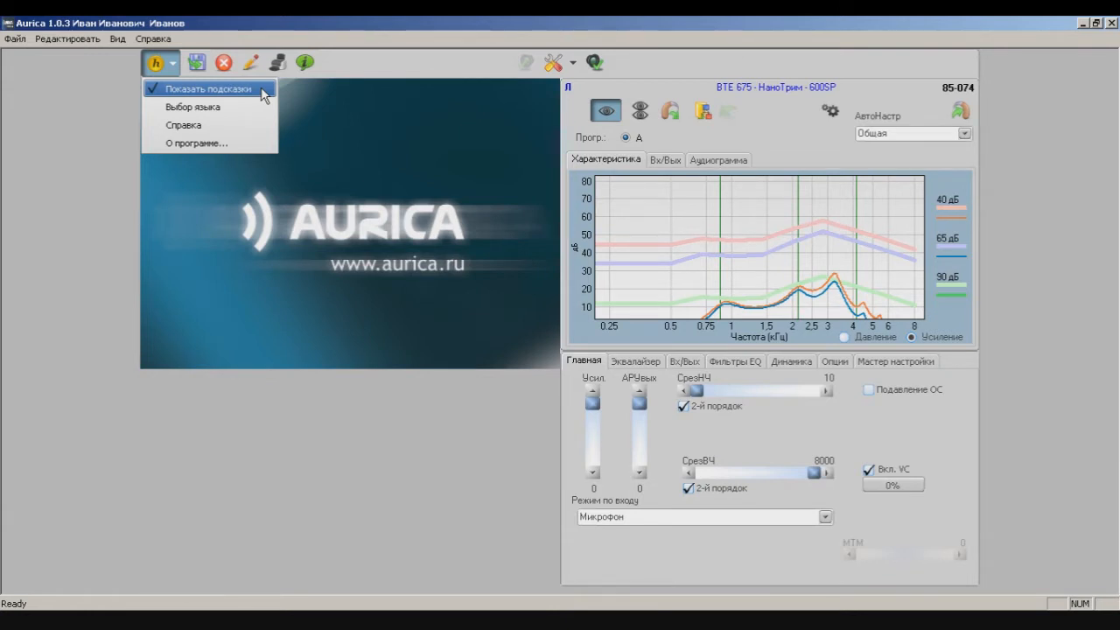
Use the Показать подсказки option, and view the left and right audiograms in the hearing aid selection (Подбор).
left_click(261, 89)
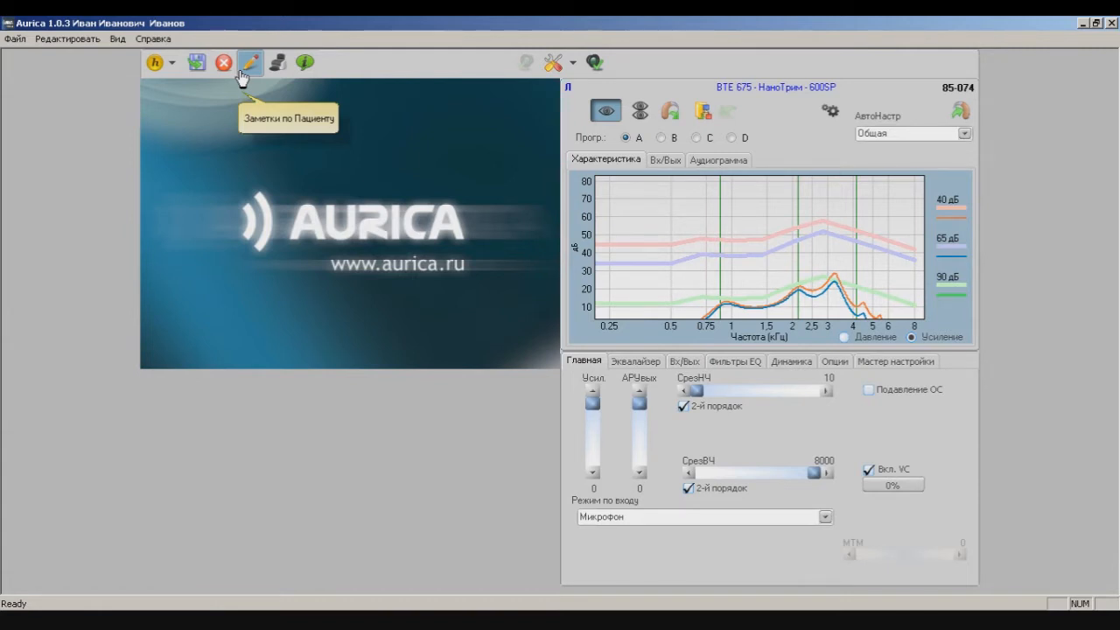
left_click(301, 72)
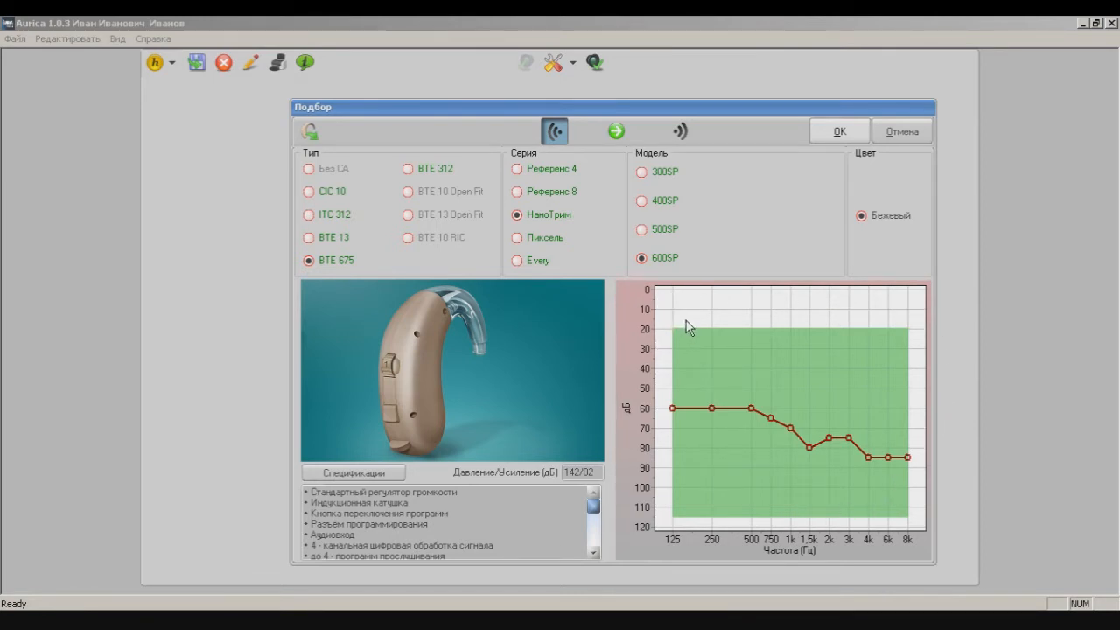
left_click(686, 131)
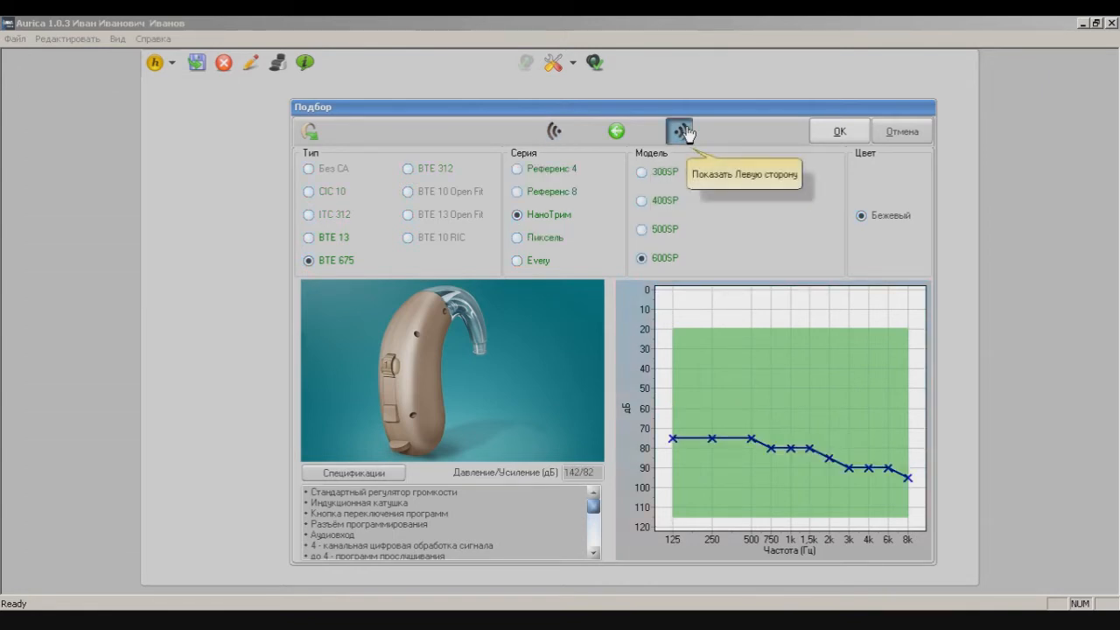
left_click(555, 133)
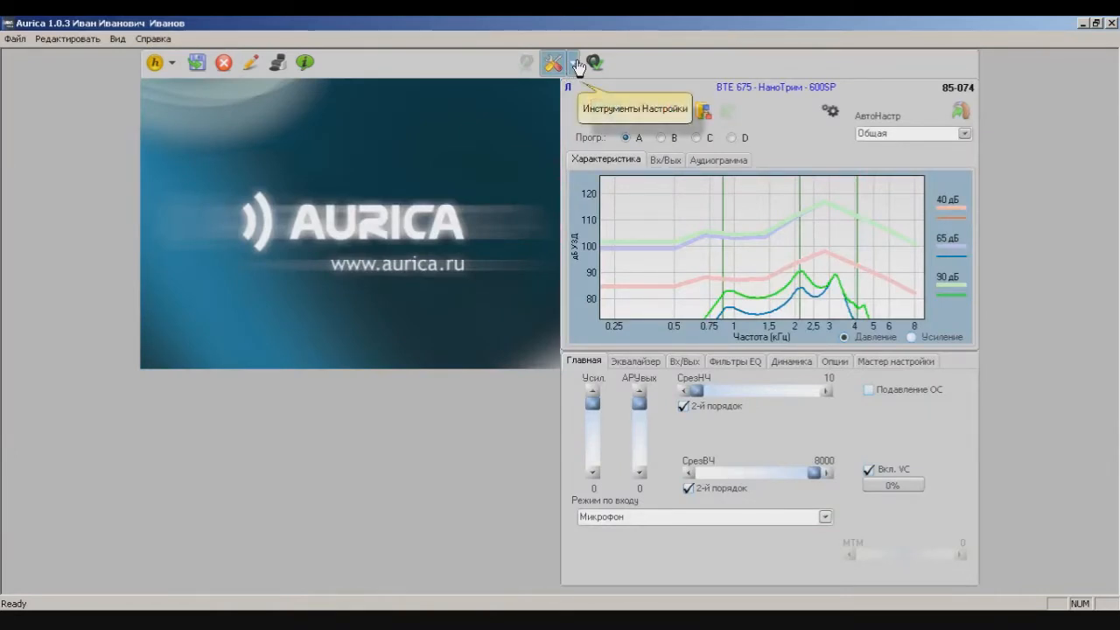
Turn the advanced control mode (Расширенное управление) off and on again.
left_click(576, 64)
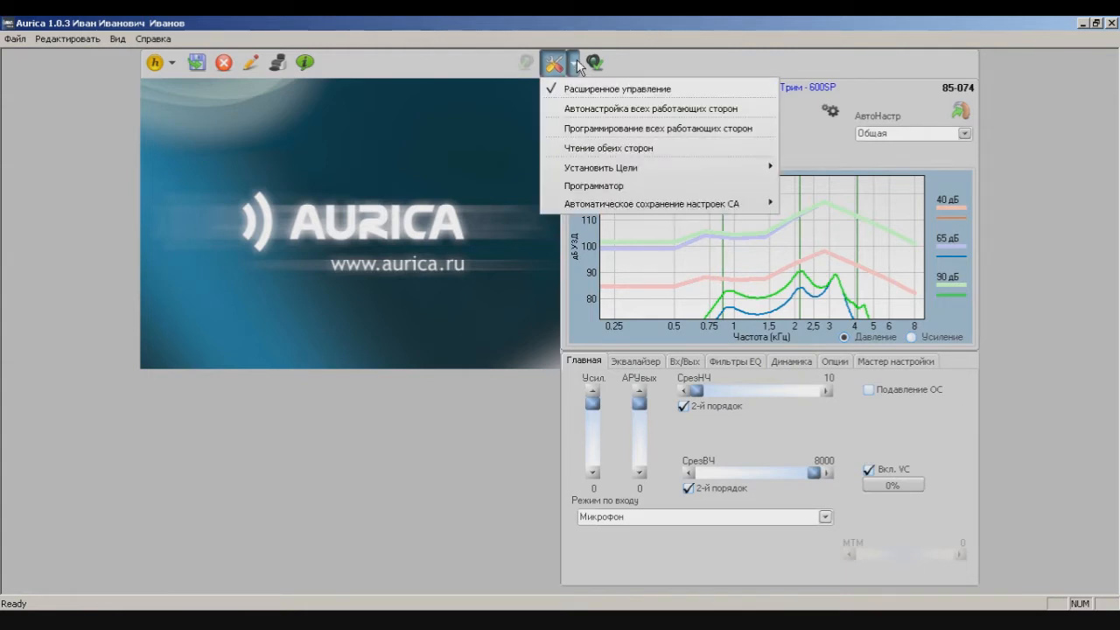
left_click(701, 91)
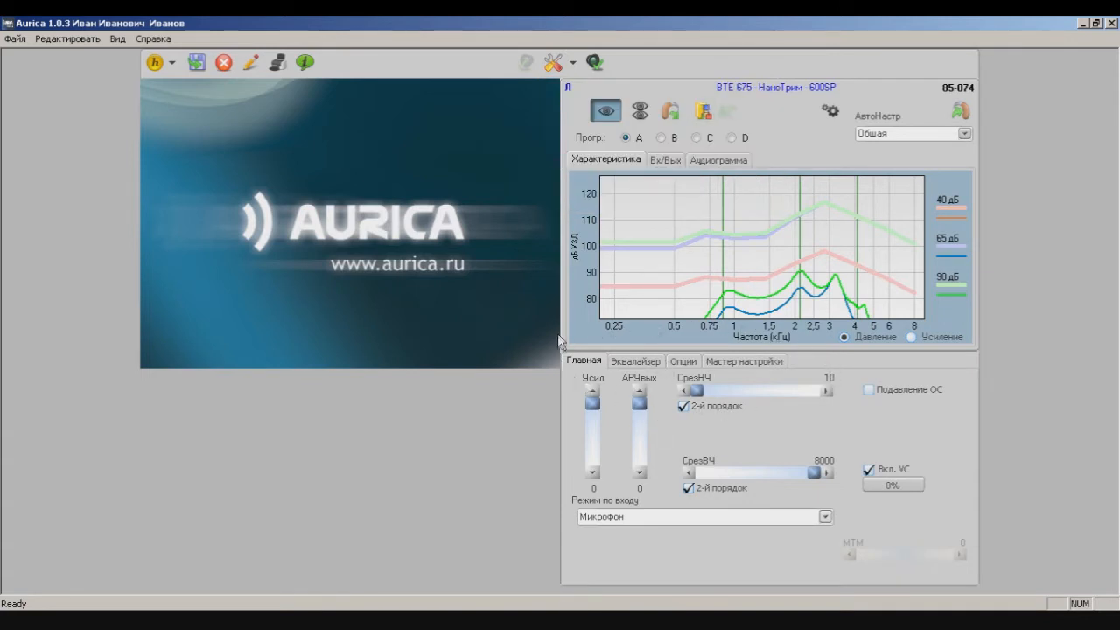
left_click(557, 63)
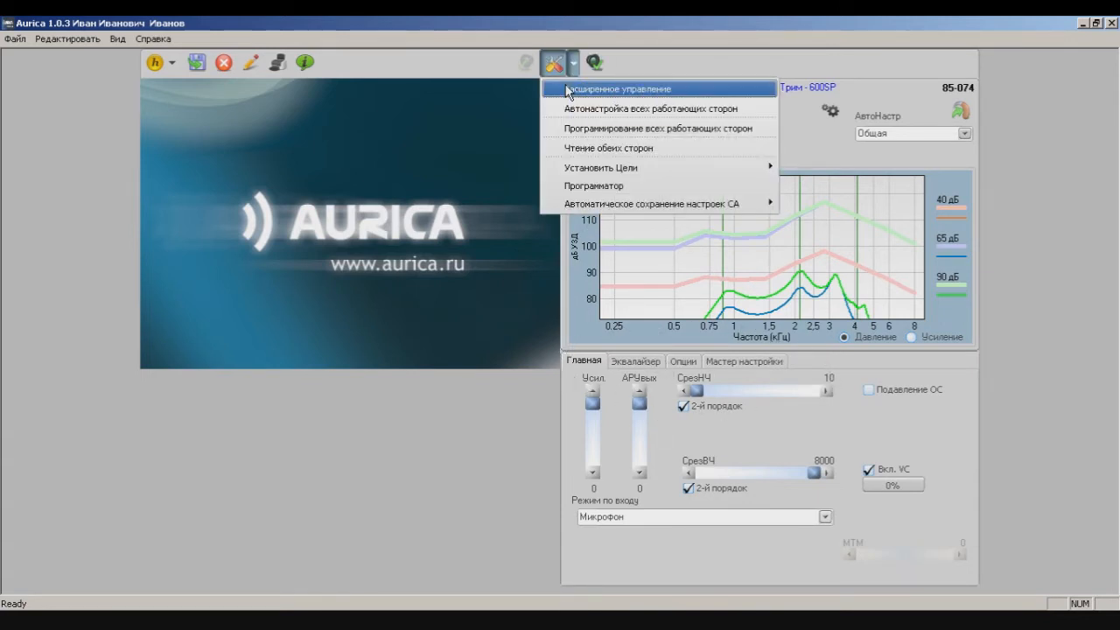
left_click(567, 91)
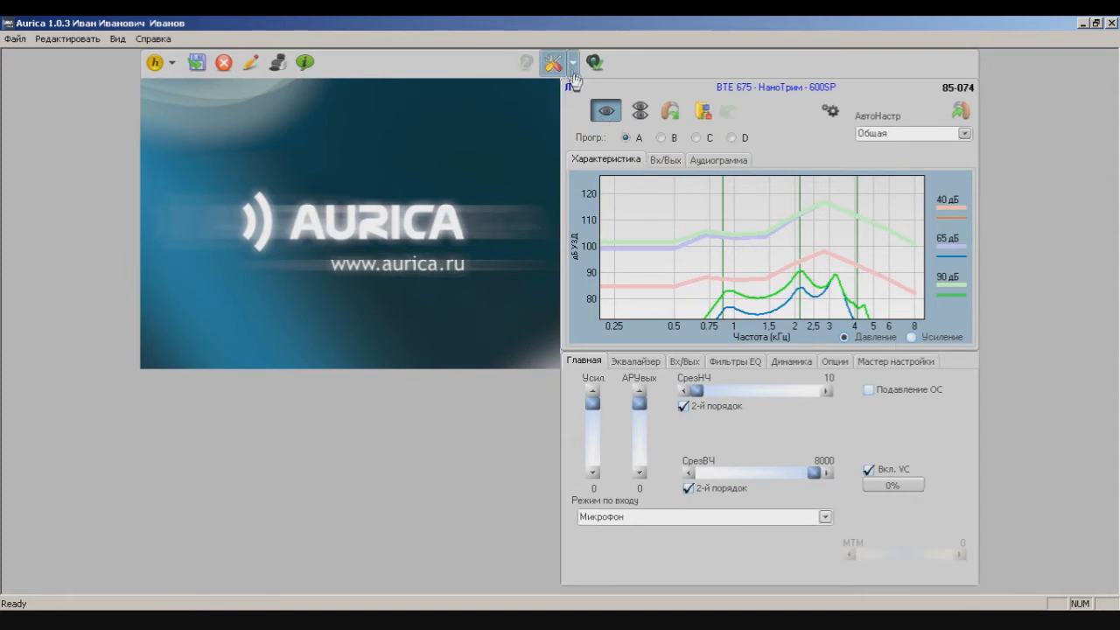
Confirm HiPro as the default programmer, and review the target formulas and the automatic saving options for hearing aid settings.
left_click(573, 63)
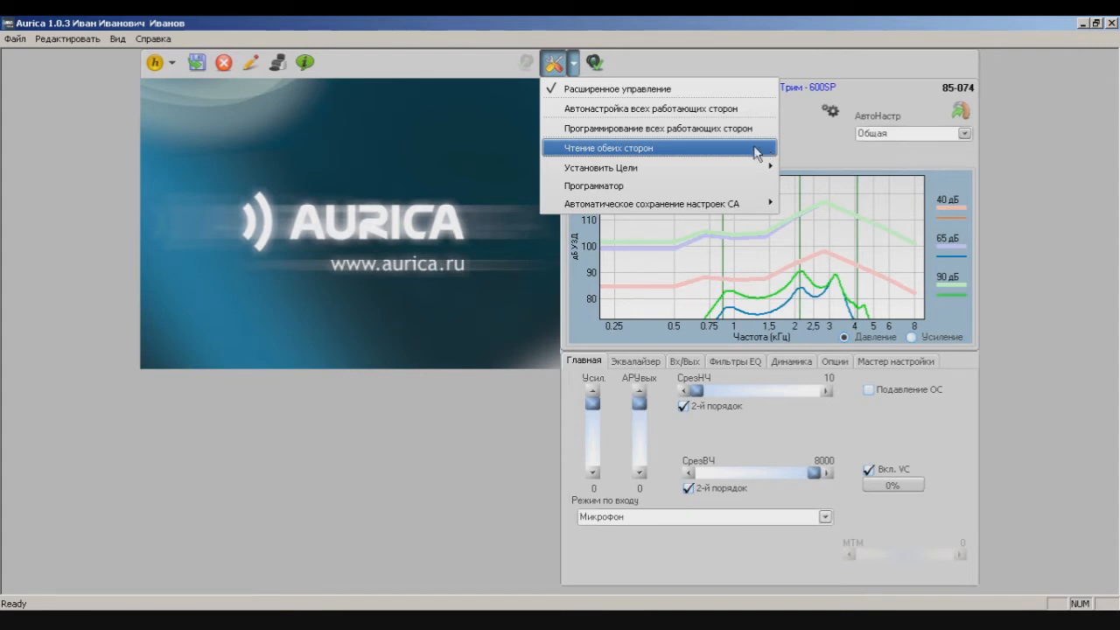
mouse_move(742, 166)
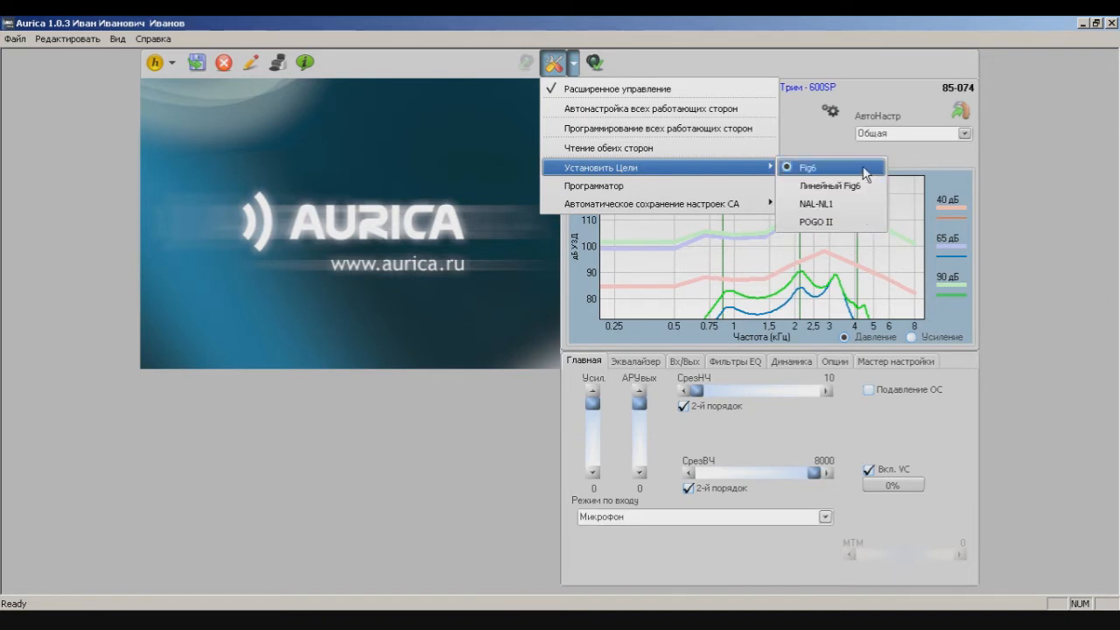
left_click(719, 189)
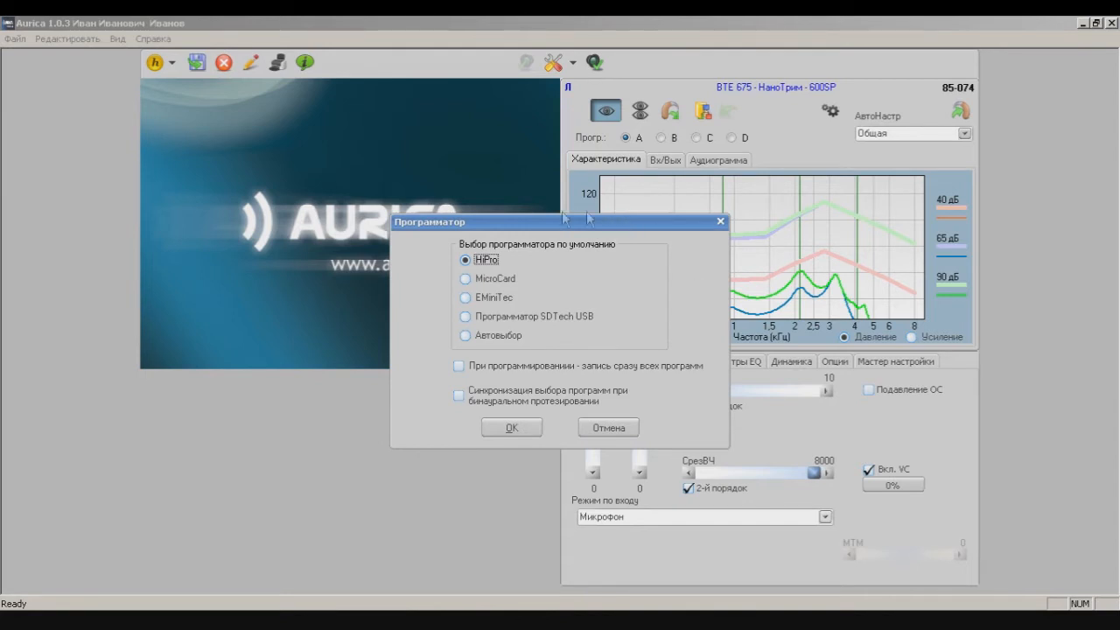
left_click(512, 428)
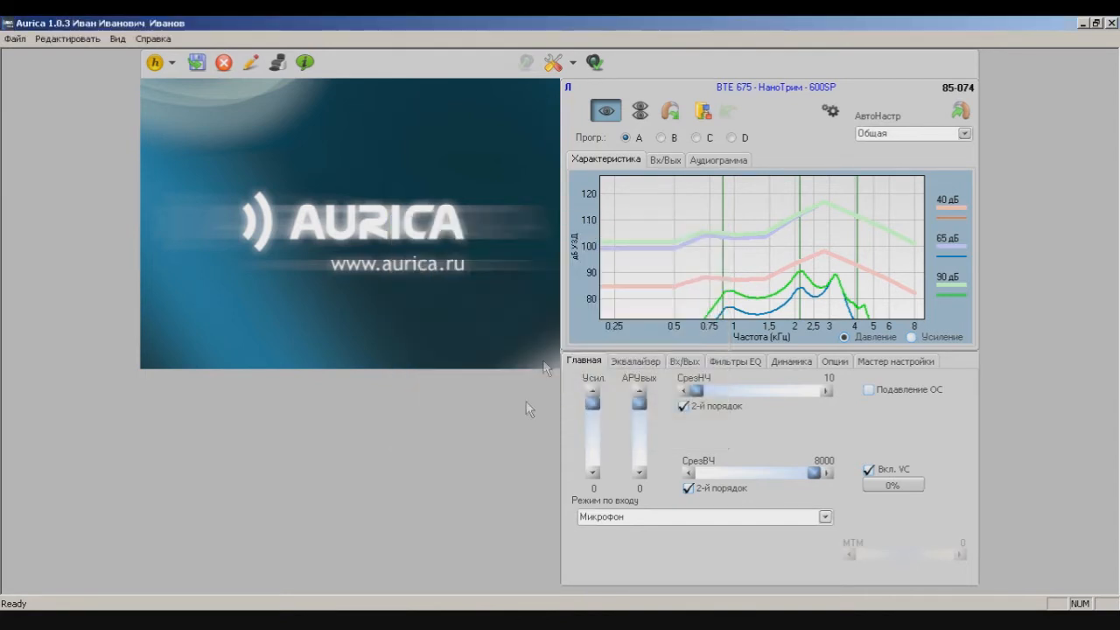
left_click(574, 63)
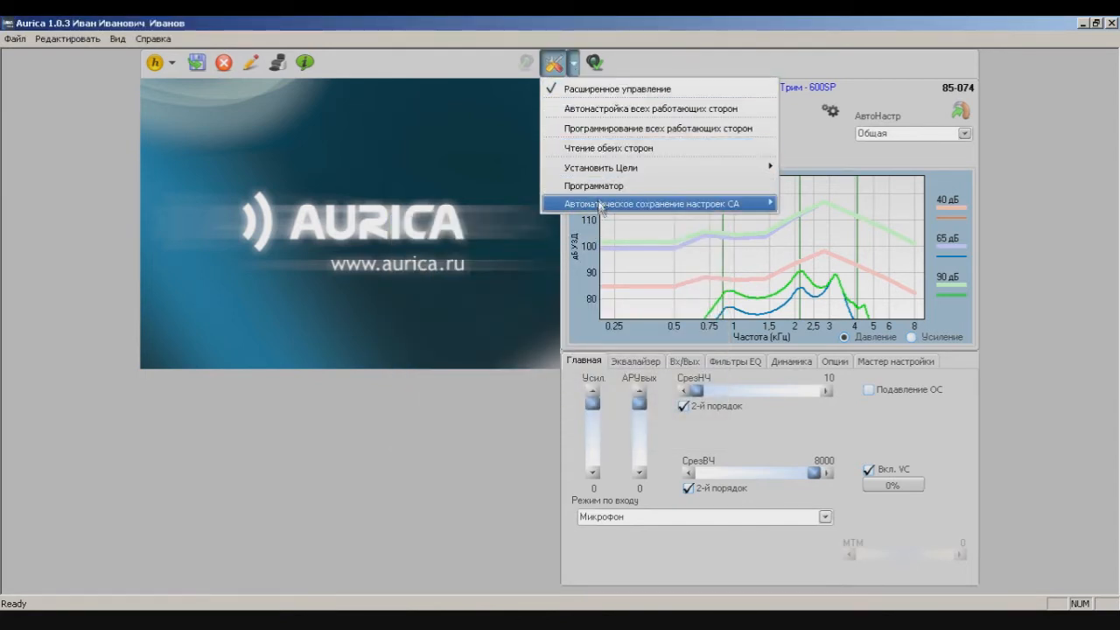
mouse_move(603, 210)
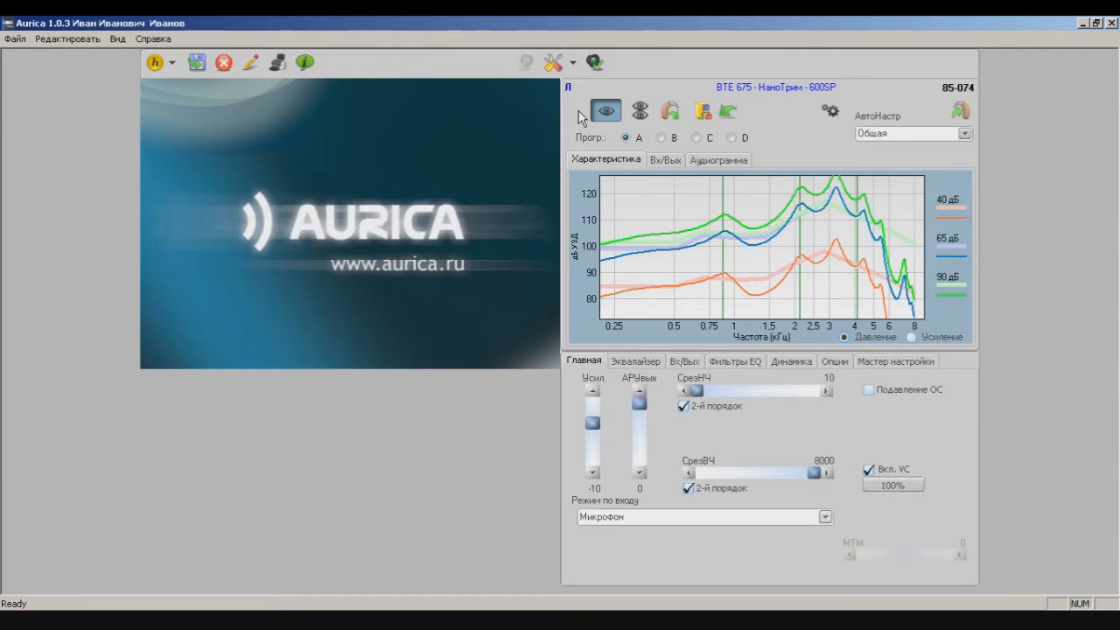
Show the alternative settings' response curves for comparison and return to the current settings view.
left_click(642, 111)
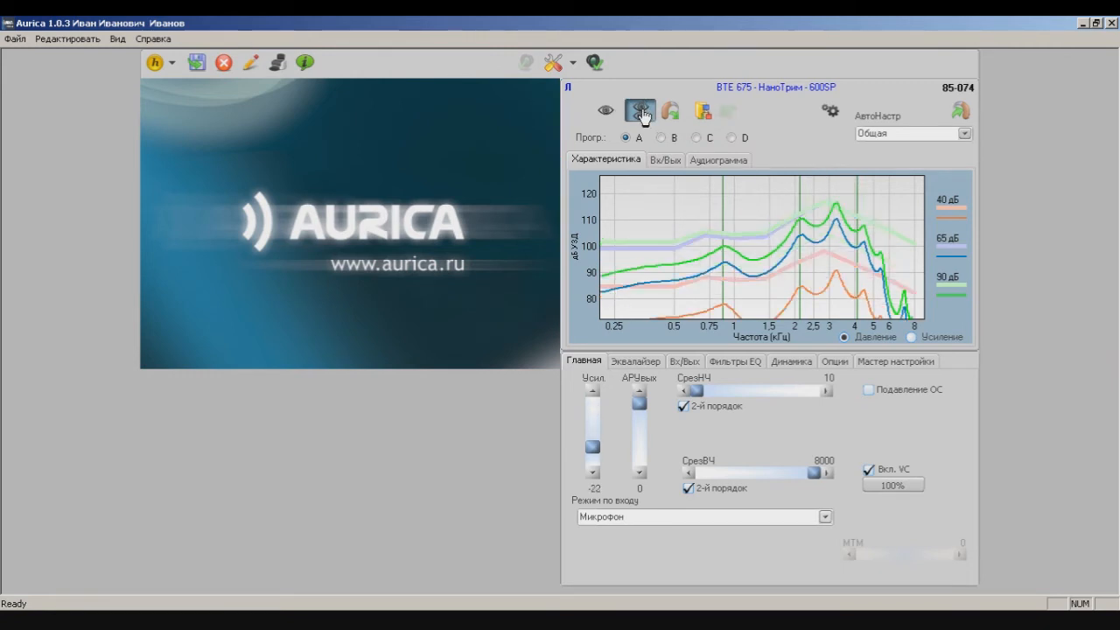
left_click(604, 110)
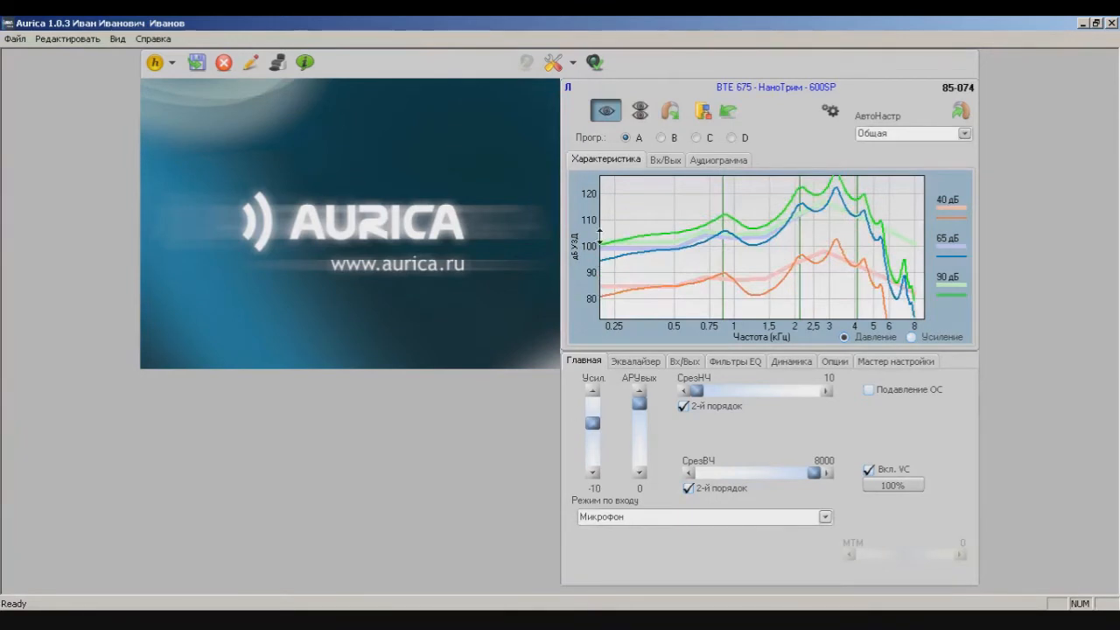
Undo the last control adjustment and run the automatic fitting for the left hearing aid.
left_click(700, 117)
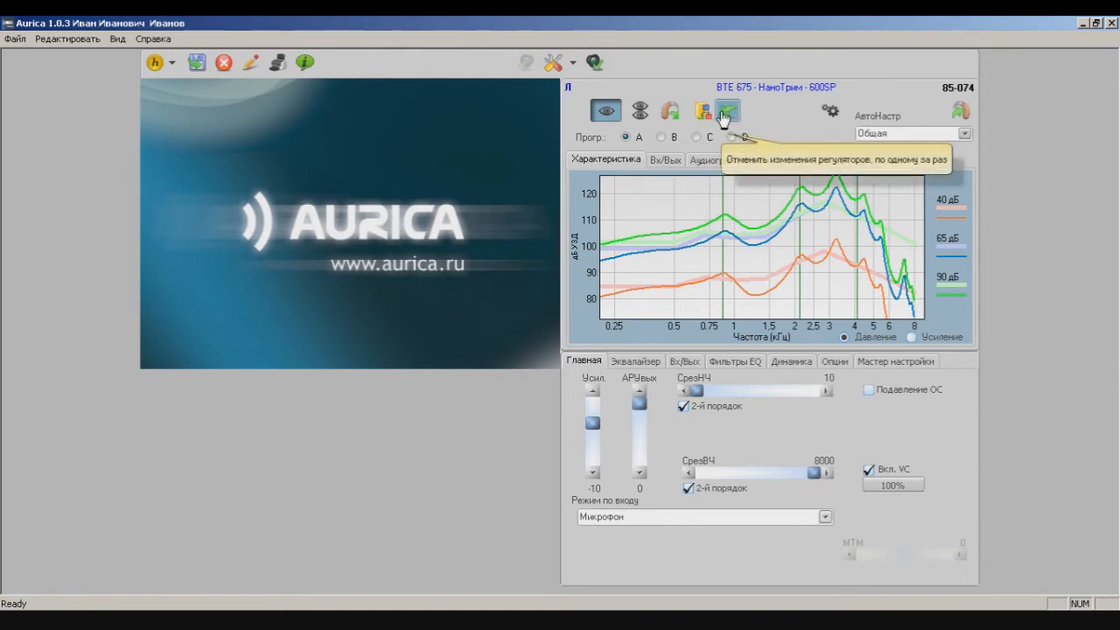
left_click(726, 112)
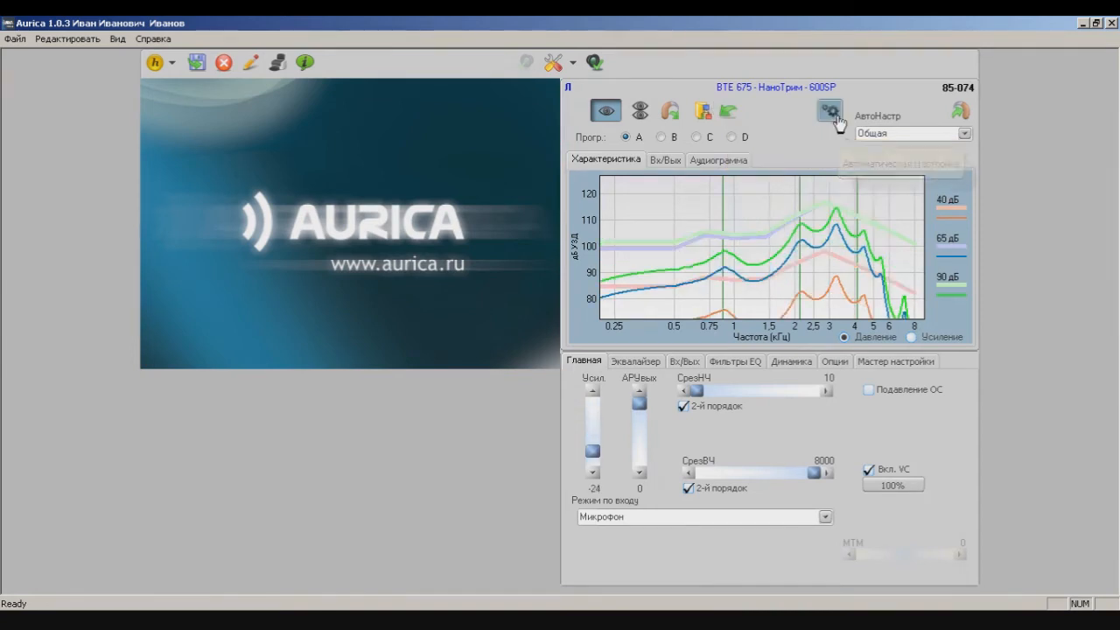
left_click(836, 115)
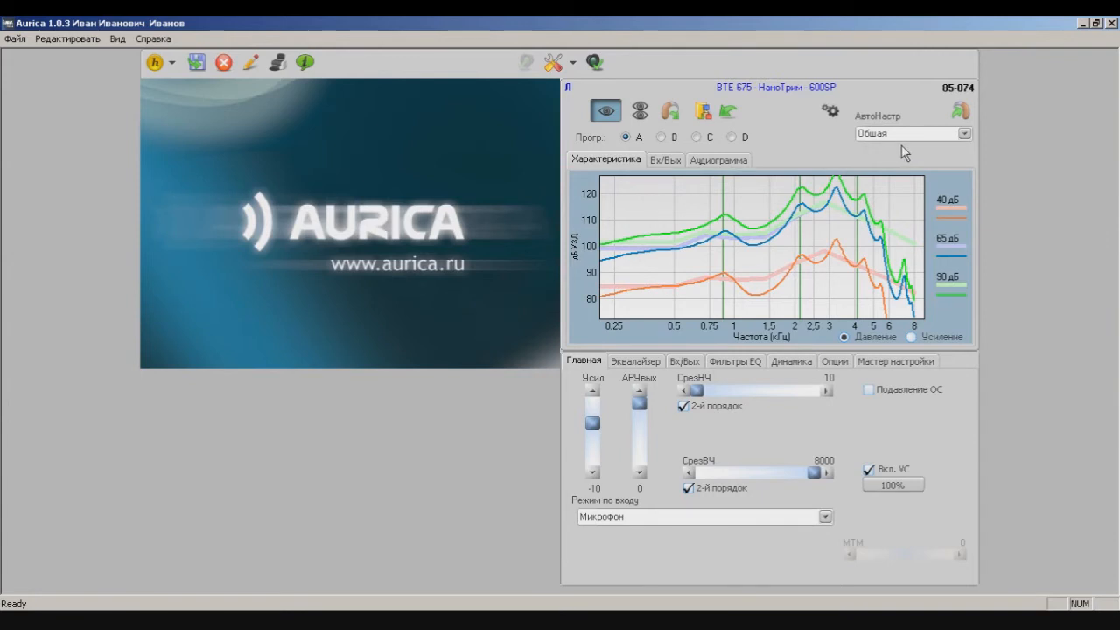
Look through the auto-fitting listening situations from Общая to Город.
left_click(964, 134)
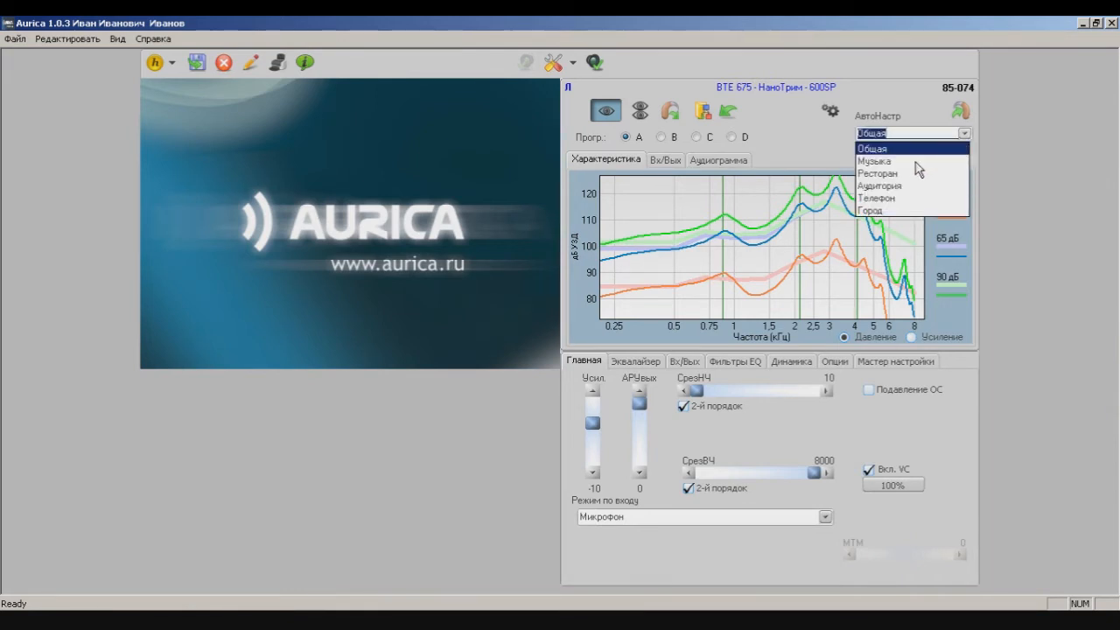
key("Down")
key("Down")
key("Down")
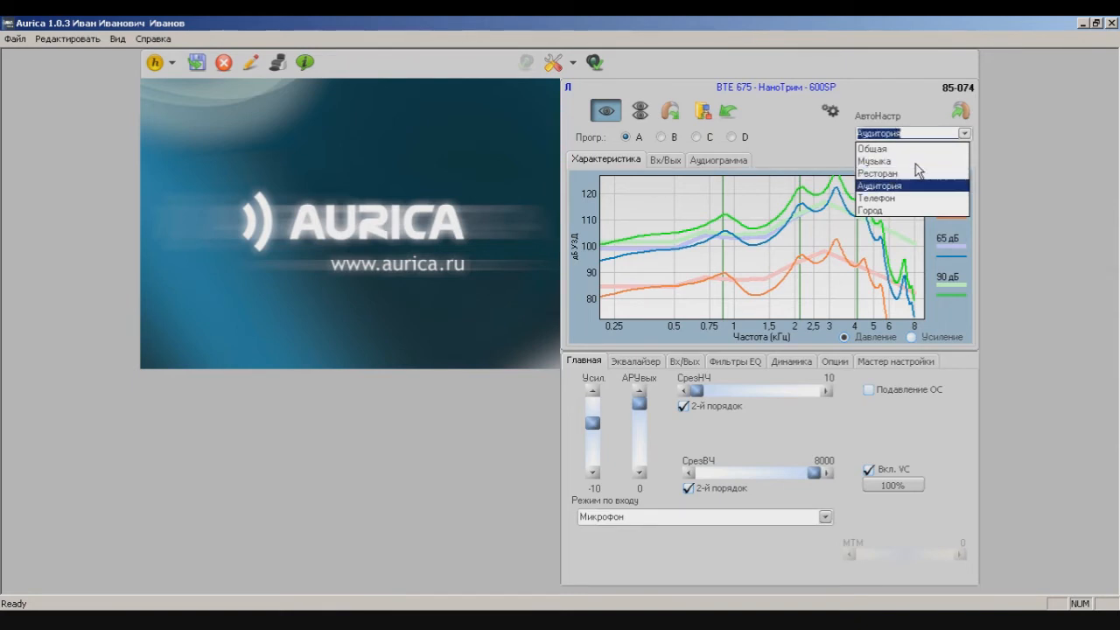
key("Down")
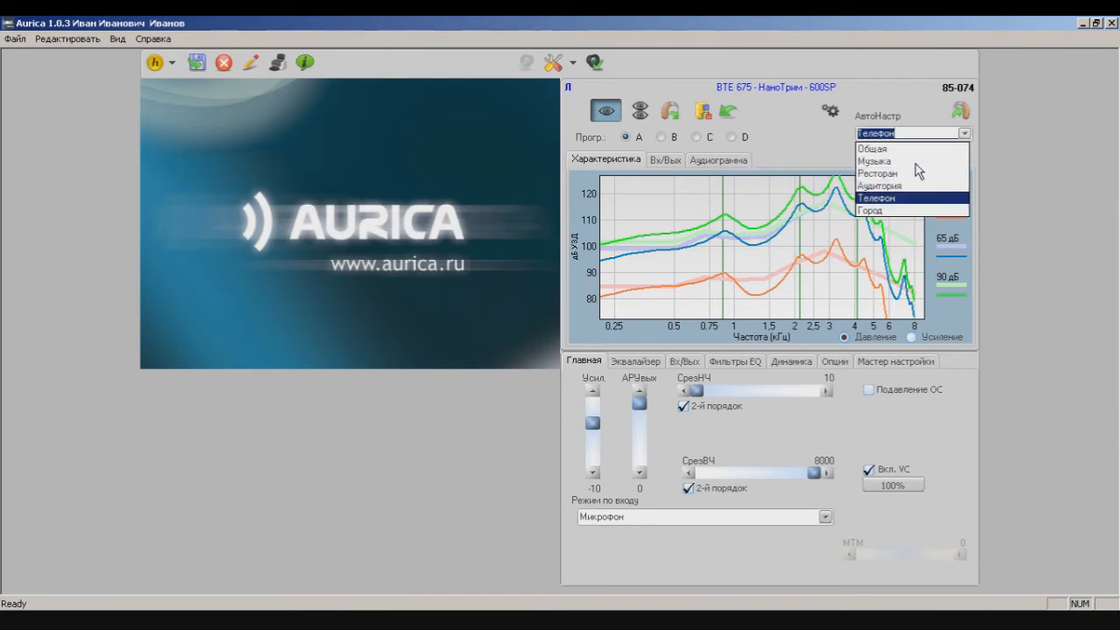
key("Down")
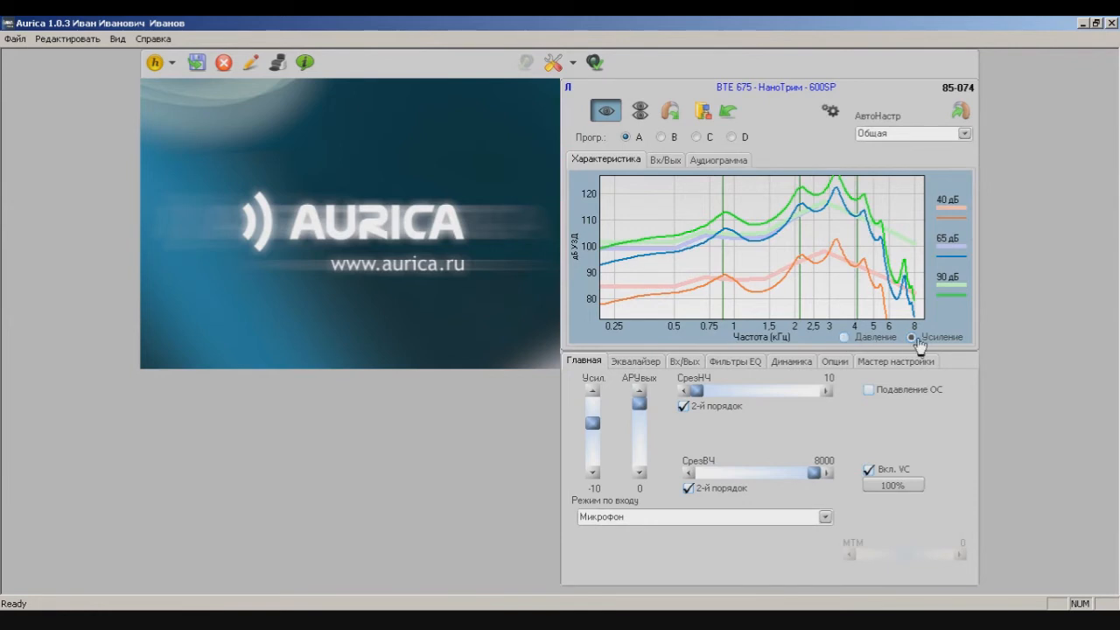
View the response graph as gain and as pressure, and inspect the input/output and audiogram graphs.
left_click(912, 337)
left_click(845, 338)
left_click(668, 166)
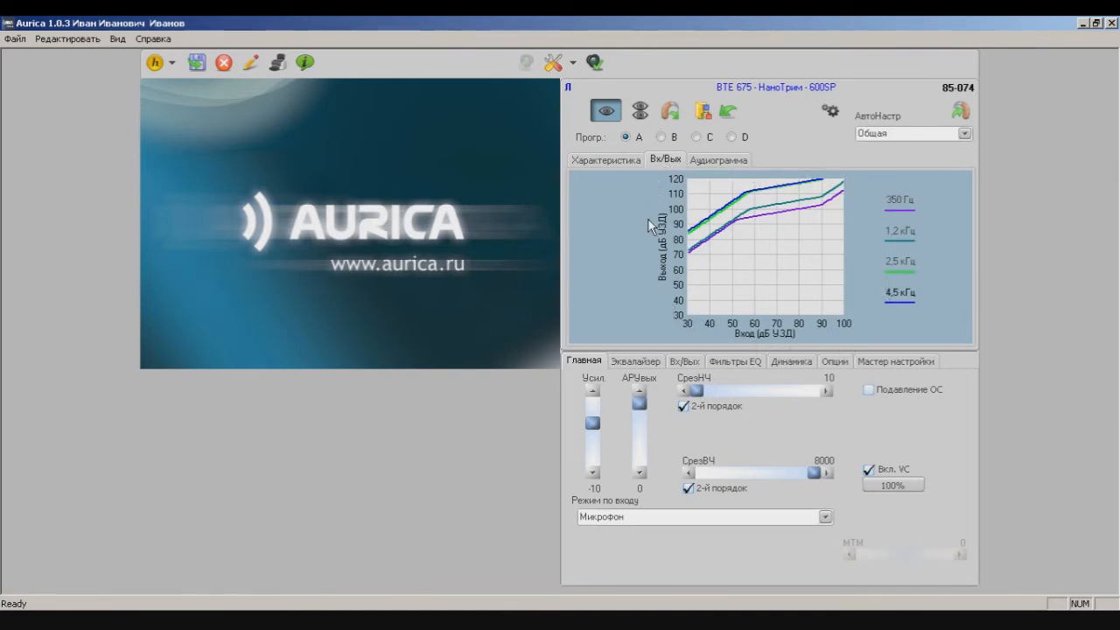
left_click(708, 166)
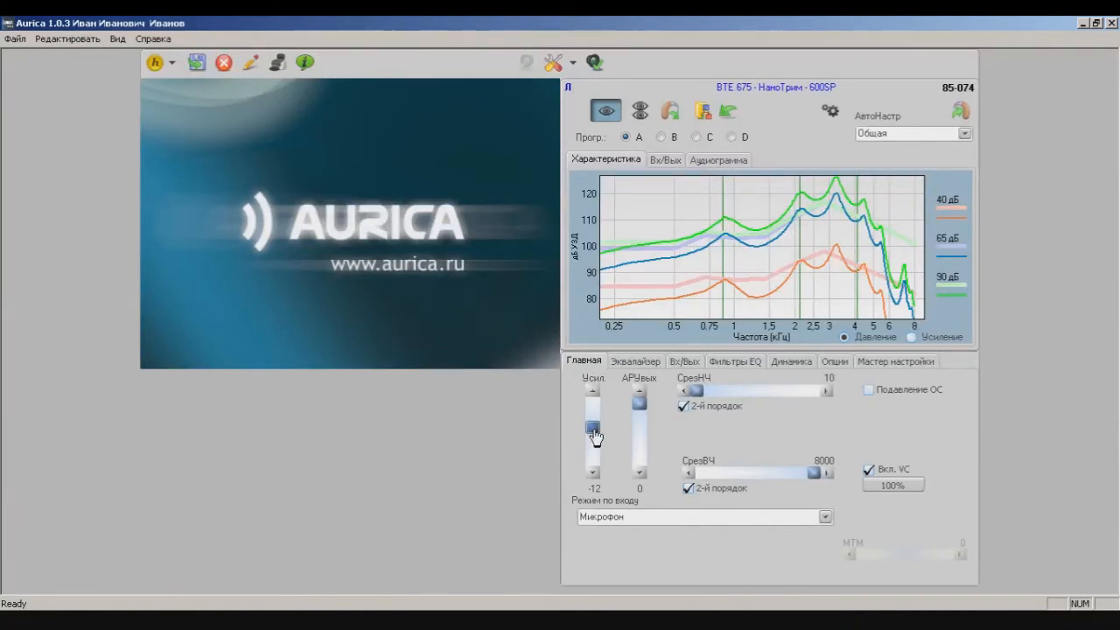
Set the output AGC (АРУвых) to -2, and adjust the low- and high-cut filters to 10 and 8000 with second order enabled.
left_click_drag(593, 436, 645, 412)
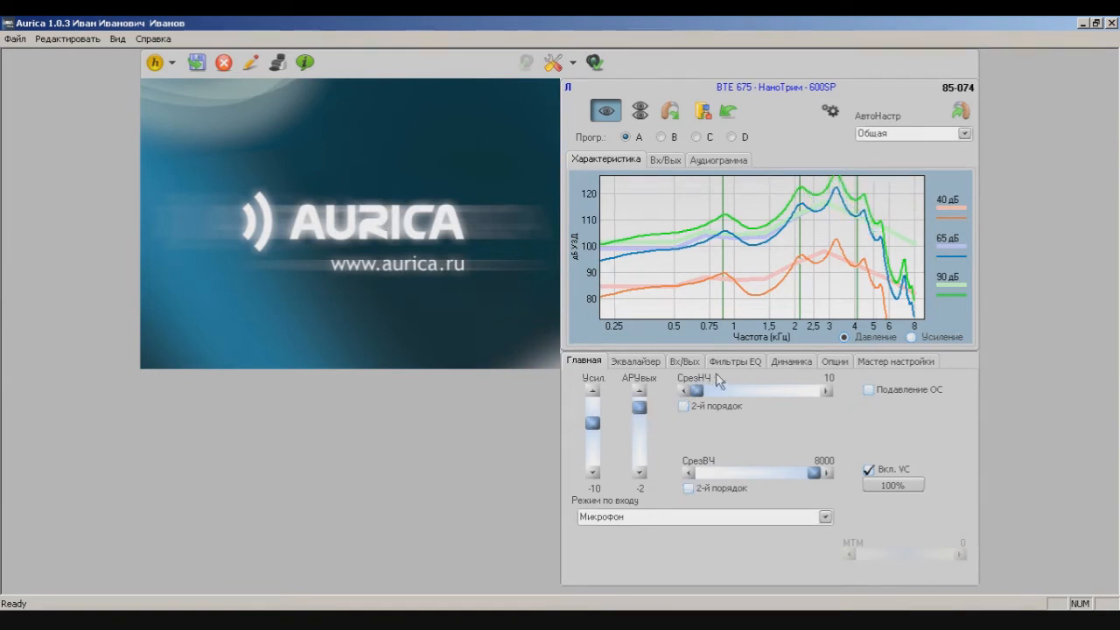
left_click(683, 406)
mouse_move(700, 396)
left_mouse_down()
mouse_move(814, 402)
mouse_move(697, 401)
left_mouse_up()
left_click(684, 407)
mouse_move(698, 399)
left_mouse_down()
mouse_move(824, 404)
mouse_move(693, 401)
left_mouse_up()
mouse_move(818, 479)
left_mouse_down()
mouse_move(700, 487)
mouse_move(821, 484)
left_mouse_up()
mouse_move(818, 477)
left_mouse_down()
mouse_move(709, 479)
mouse_move(823, 480)
left_mouse_up()
Look through the input modes up to Прямой Аудио Вход and choose Микрофон.
left_click(826, 519)
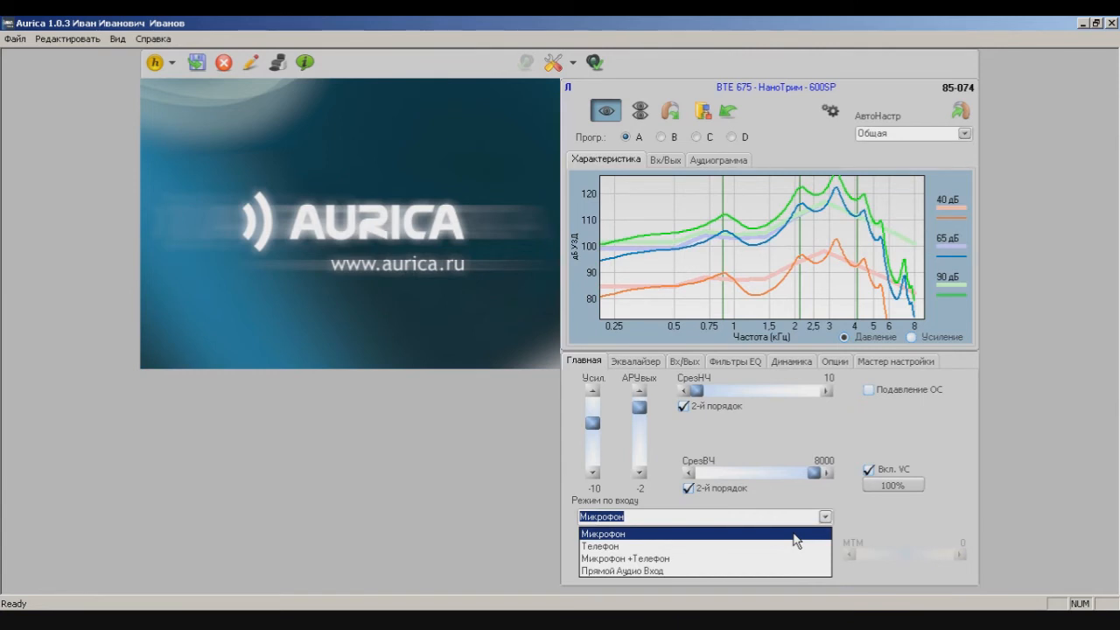
key("Down")
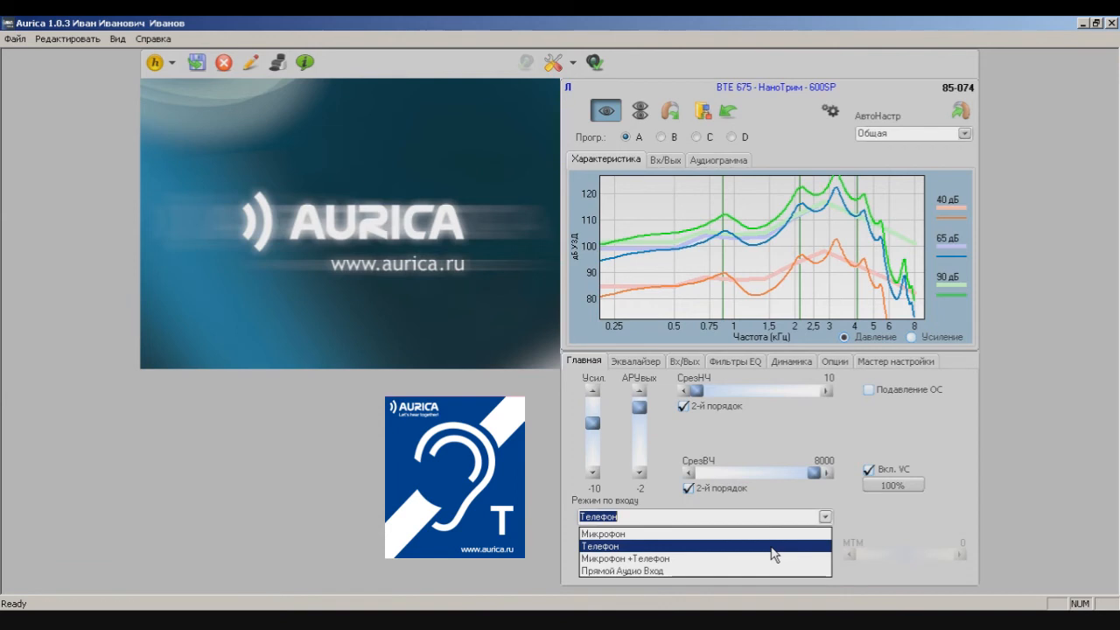
key("Down")
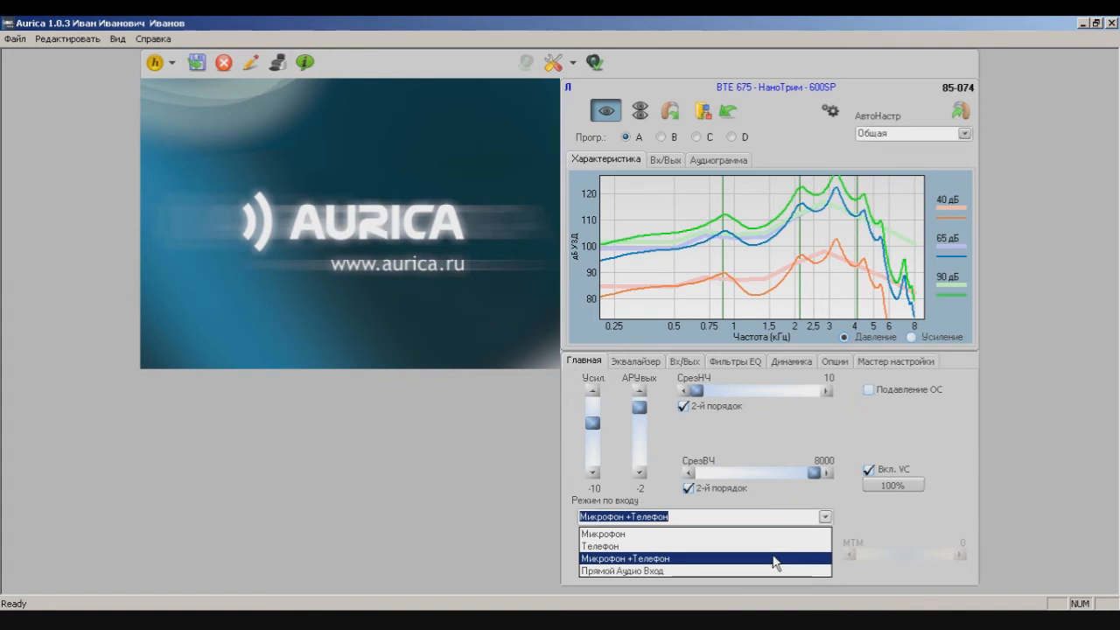
key("Down")
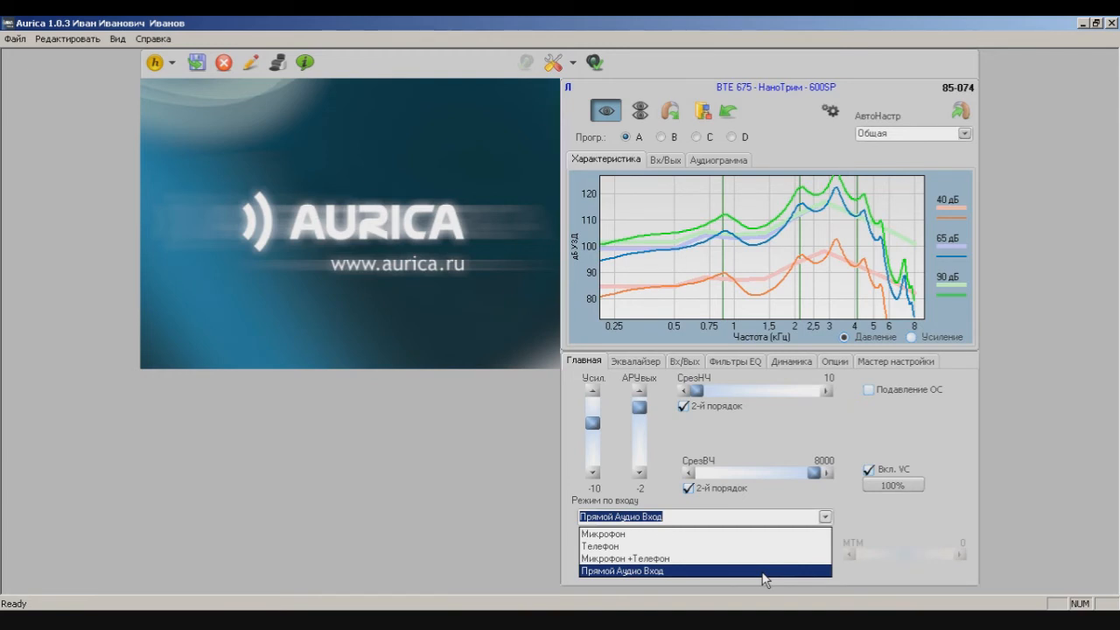
left_click(759, 534)
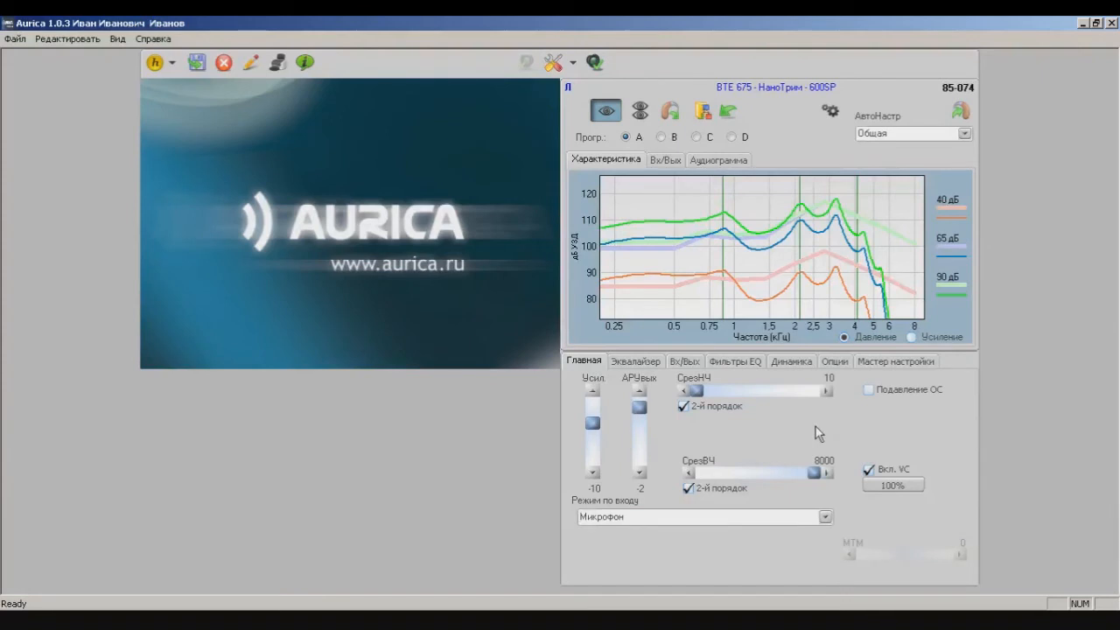
Adjust the equalizer's 1k band and the first channel-separation frequency (Частота 1).
left_click(639, 364)
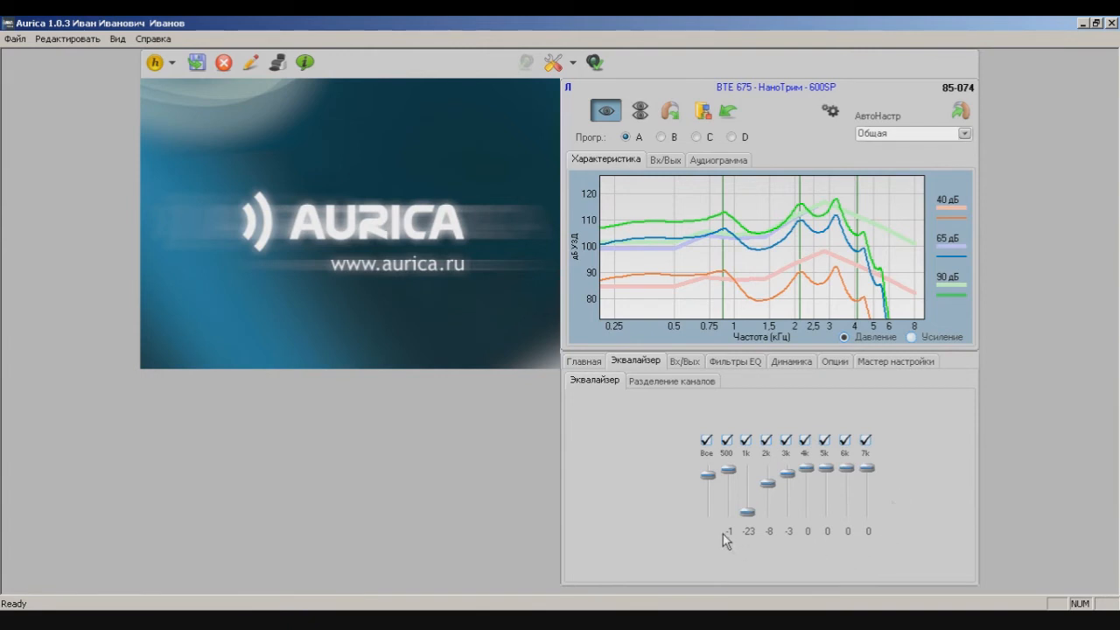
mouse_move(748, 515)
left_mouse_down()
mouse_move(749, 502)
mouse_move(748, 517)
left_mouse_up()
left_click(673, 383)
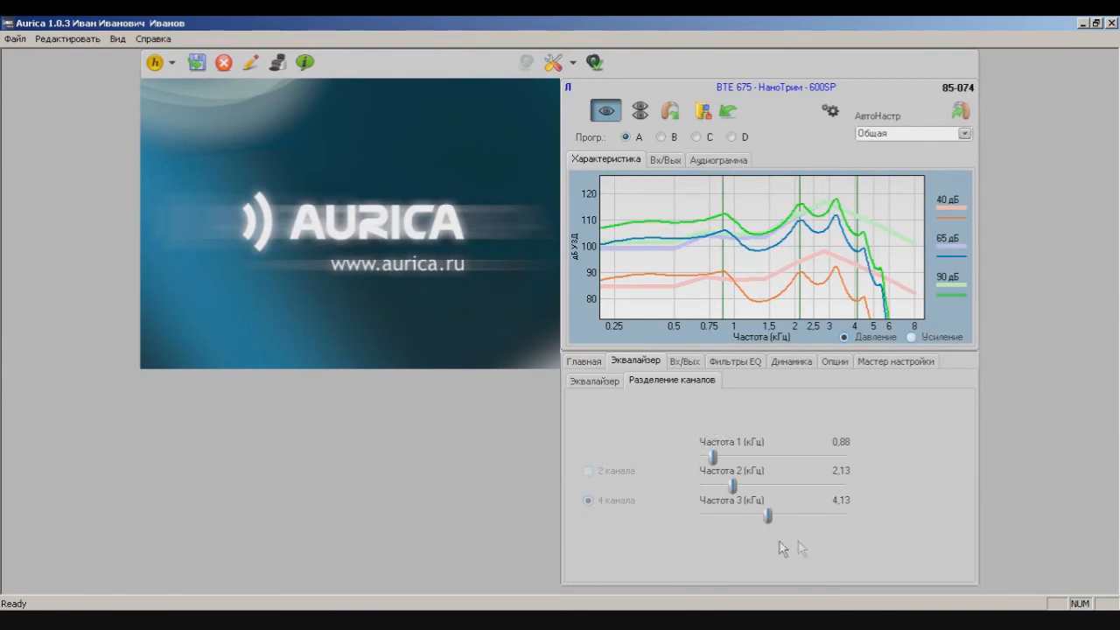
mouse_move(714, 459)
left_mouse_down()
mouse_move(730, 460)
mouse_move(715, 459)
left_mouse_up()
Set the first channel's compression ratio to 4:1 in the input/output settings.
left_click(699, 366)
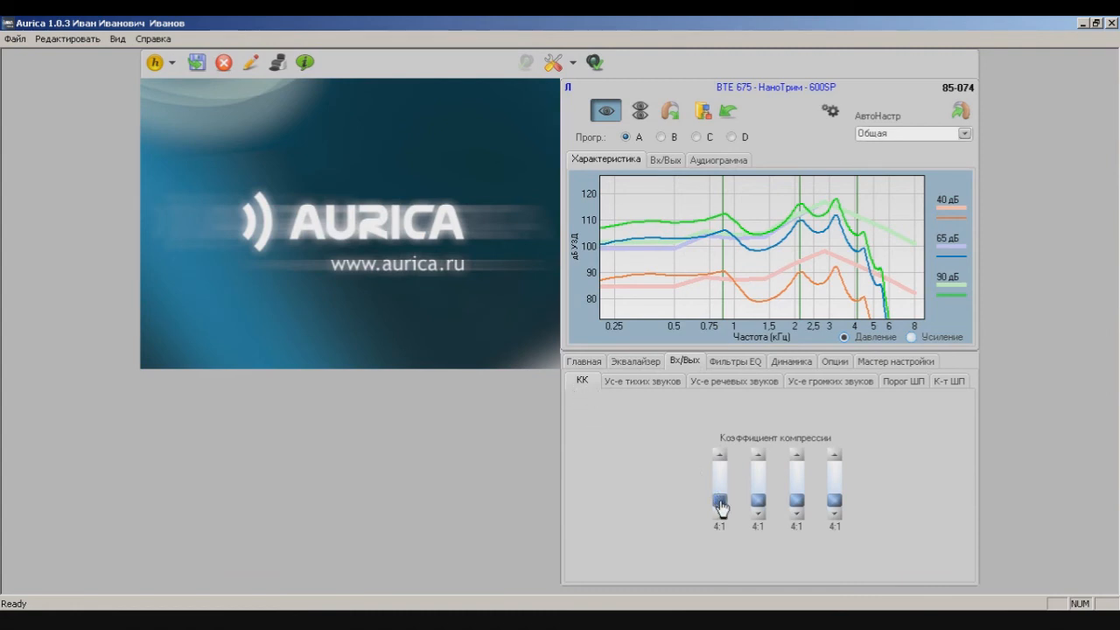
mouse_move(720, 504)
left_mouse_down()
mouse_move(725, 479)
mouse_move(725, 506)
left_mouse_up()
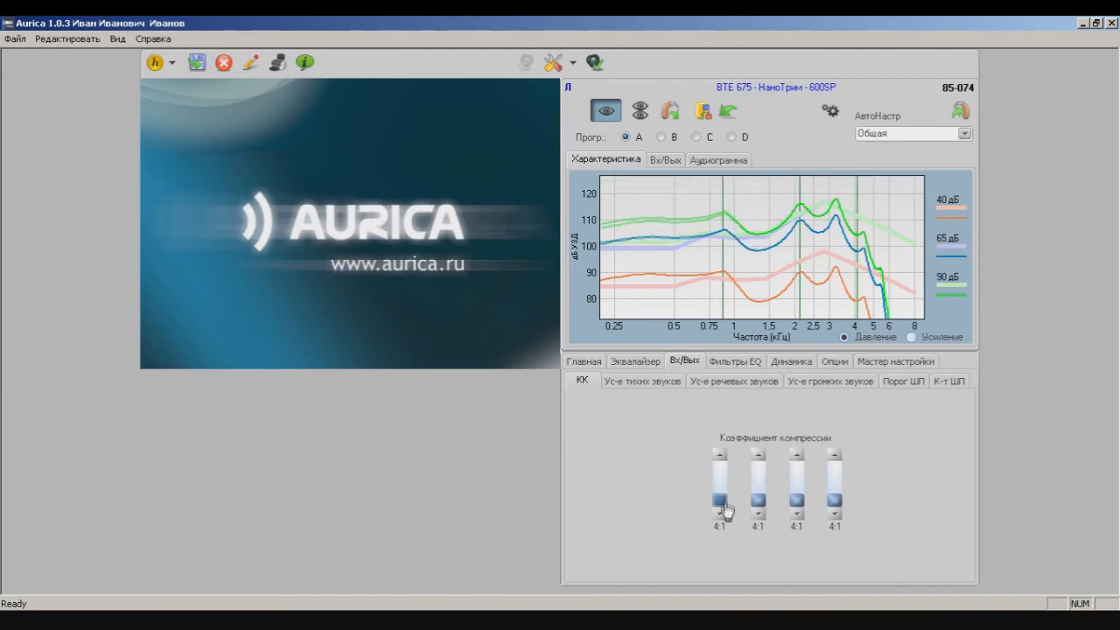
Try lower and higher soft-sound gain (Усиление тихих звуков) values on the second channel.
left_click(645, 391)
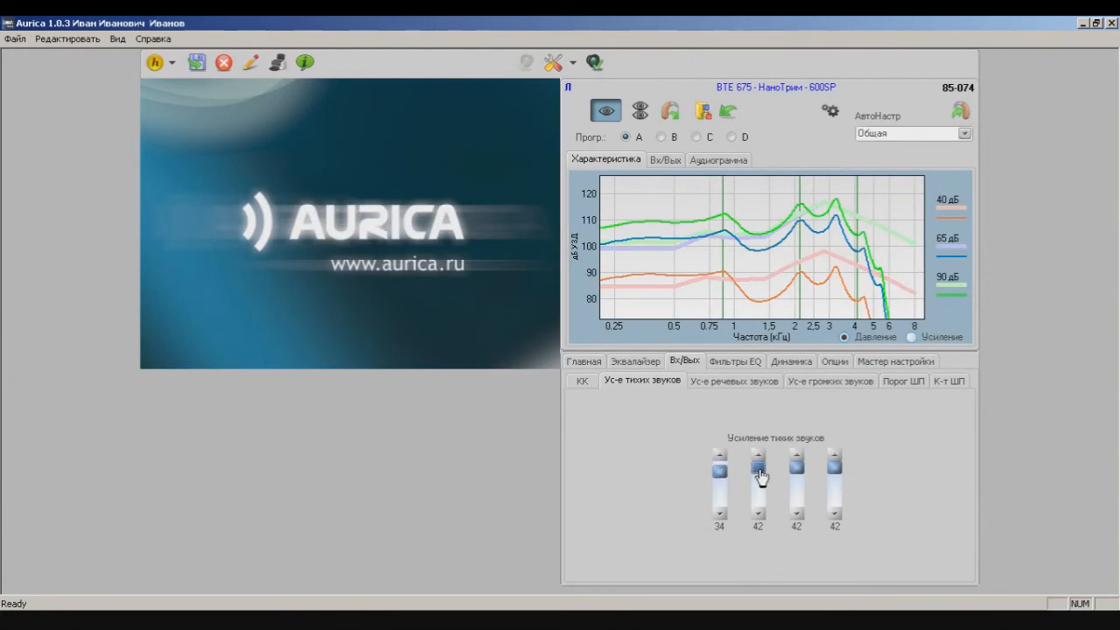
scroll(759, 476, "down", 4)
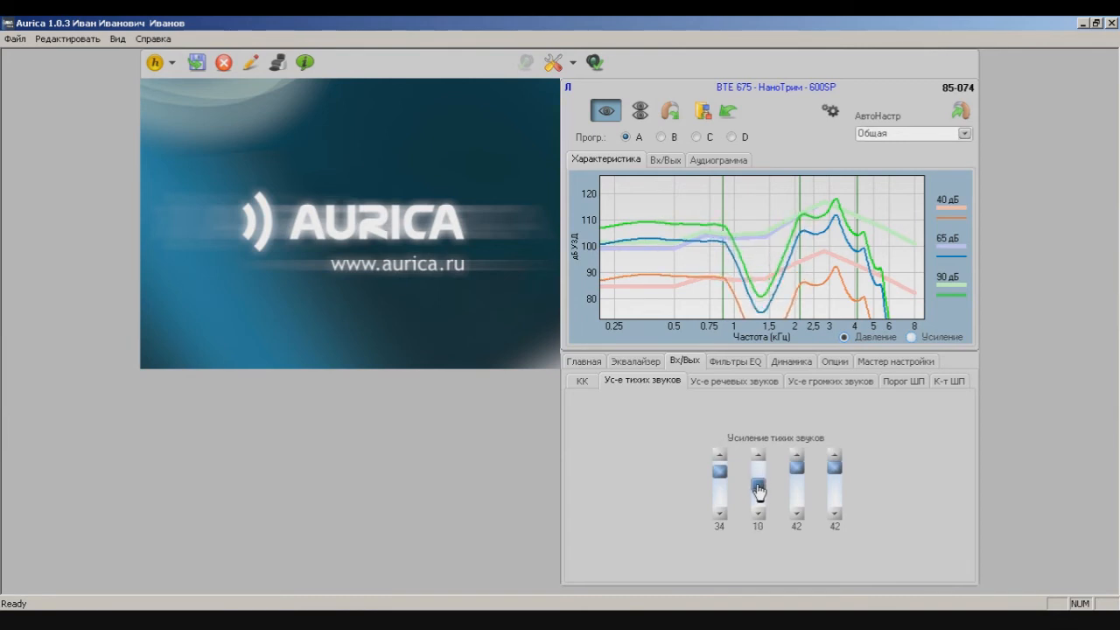
scroll(758, 475, "up", 4)
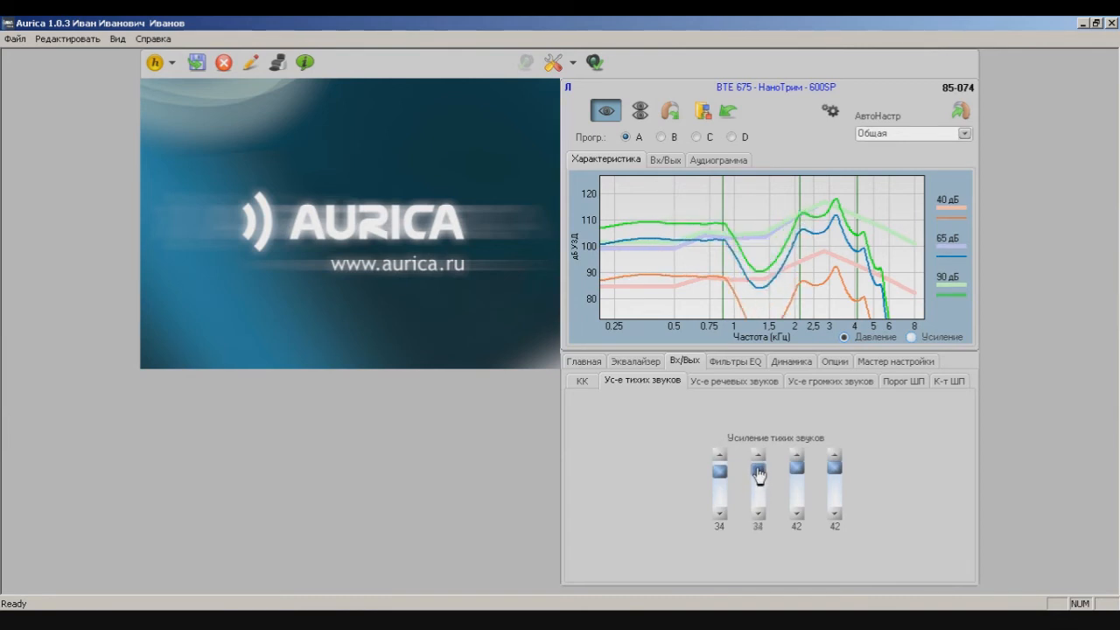
Adjust the third channel's lower threshold for speech sounds and set the first channel's upper threshold for loud sounds to 86.
left_click(725, 385)
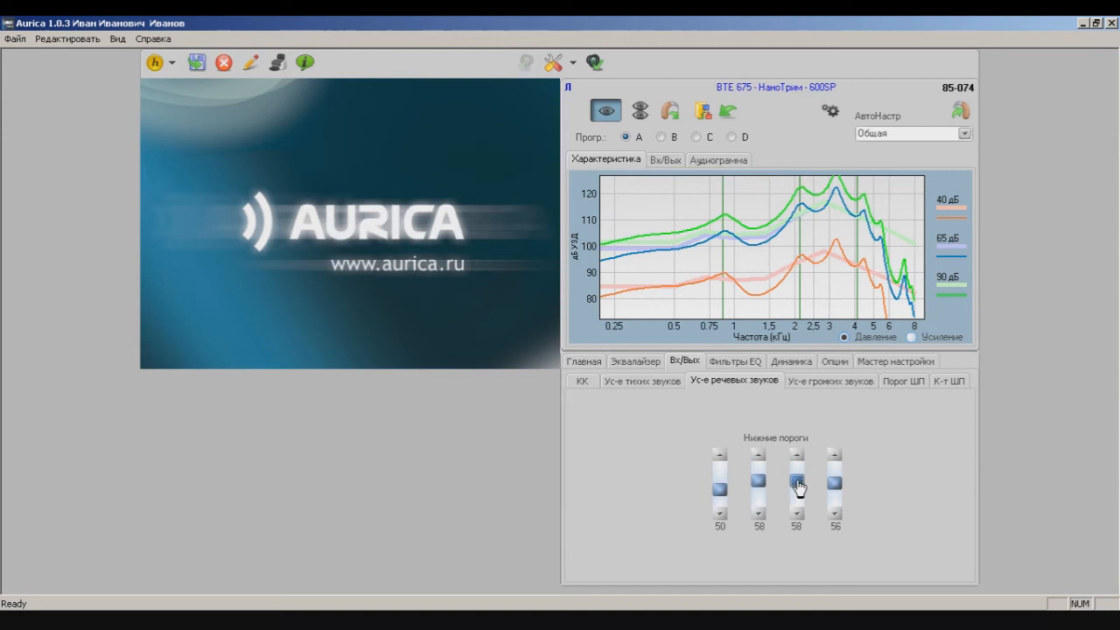
mouse_move(797, 487)
left_mouse_down()
mouse_move(799, 506)
mouse_move(798, 481)
left_mouse_up()
left_click(838, 382)
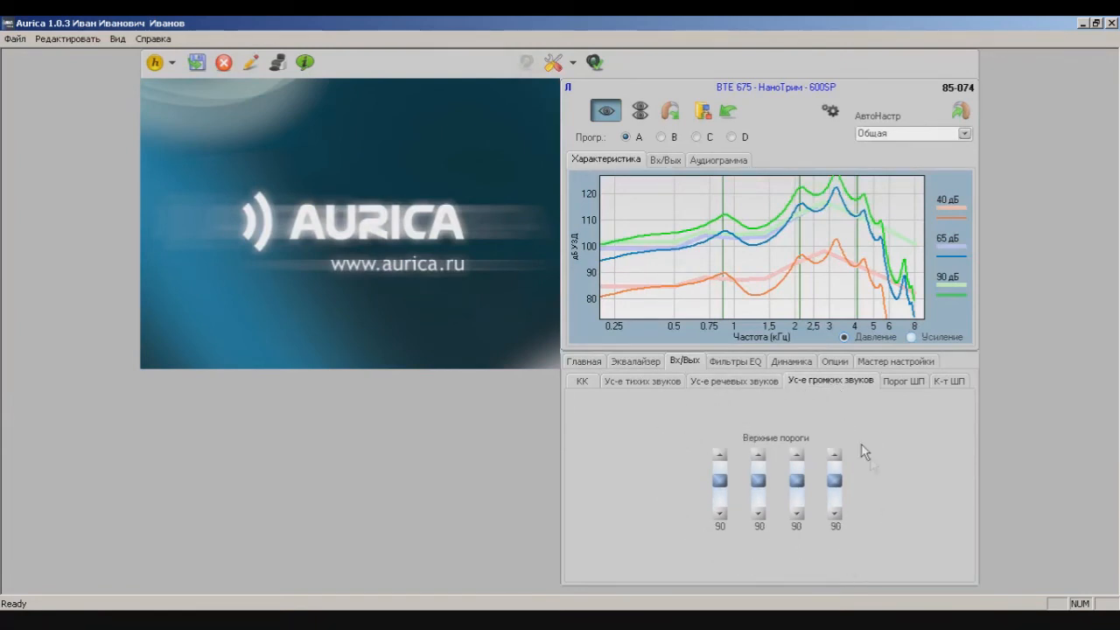
mouse_move(720, 481)
left_mouse_down()
mouse_move(720, 507)
mouse_move(721, 473)
mouse_move(726, 486)
left_mouse_up()
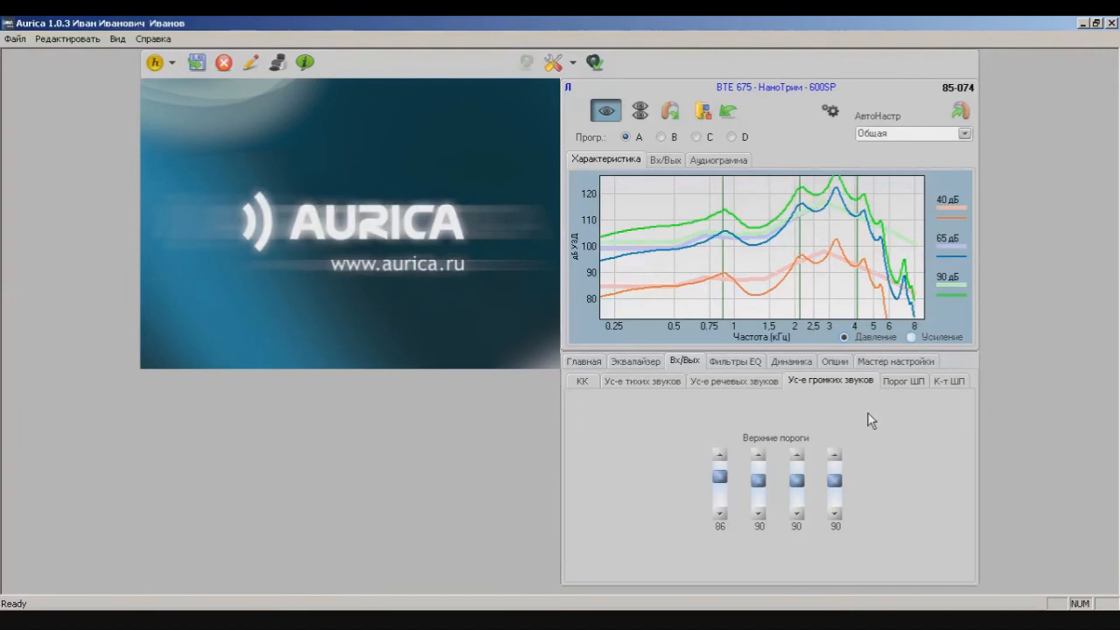
Adjust the first channel's noise-reduction threshold and set its noise-reduction ratio (Коэффициент шумоподавления) to 1:2.
left_click(898, 386)
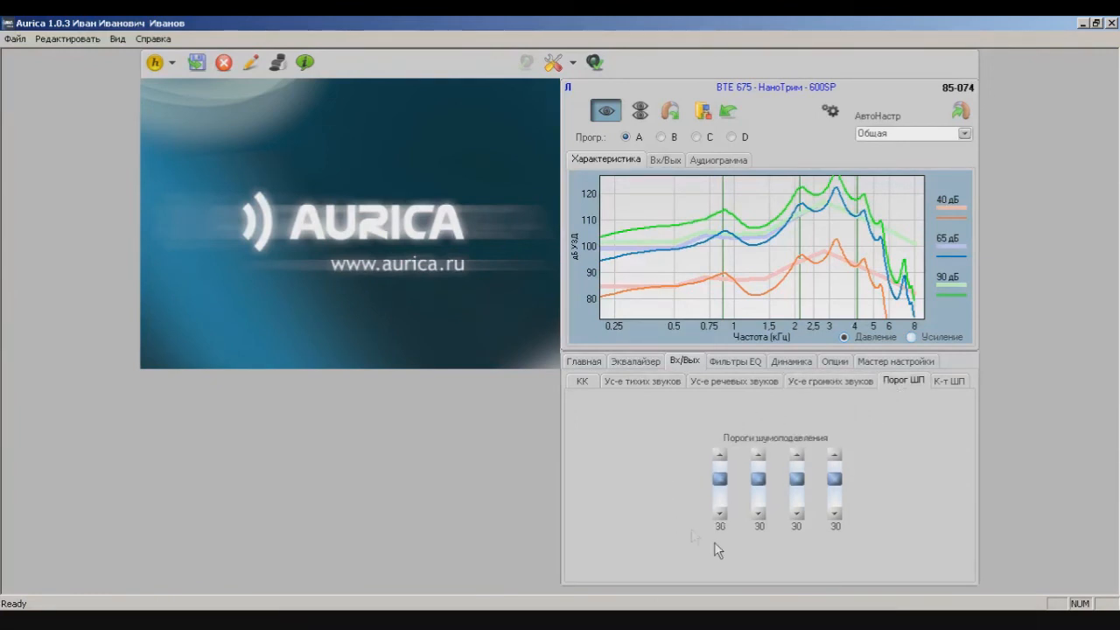
mouse_move(721, 490)
left_mouse_down()
mouse_move(722, 512)
mouse_move(723, 499)
left_mouse_up()
left_click(947, 385)
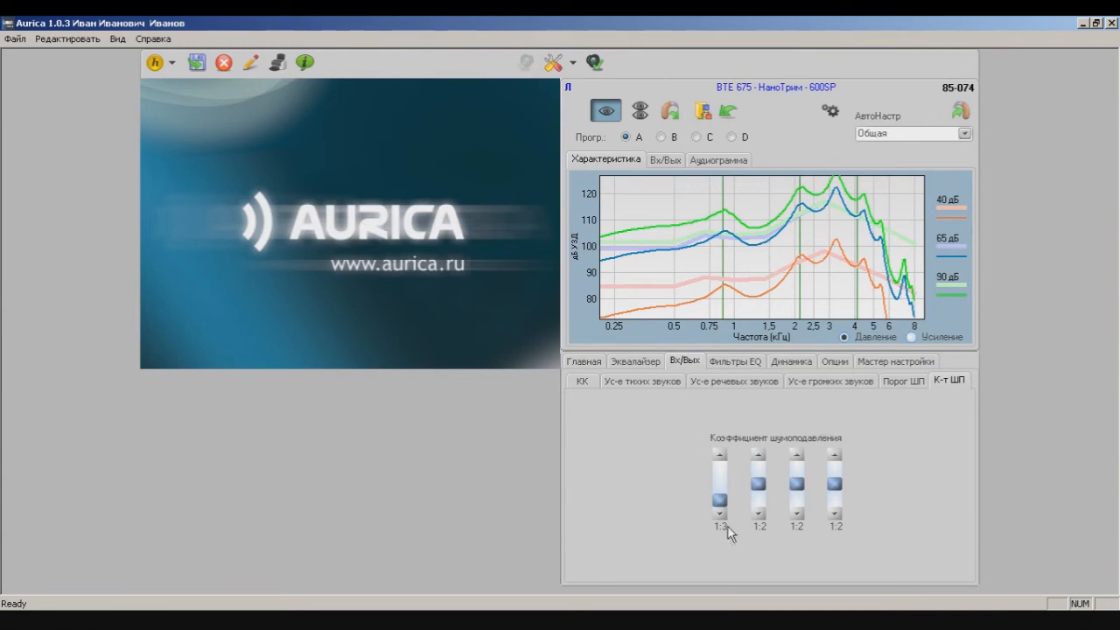
left_click_drag(723, 503, 719, 484)
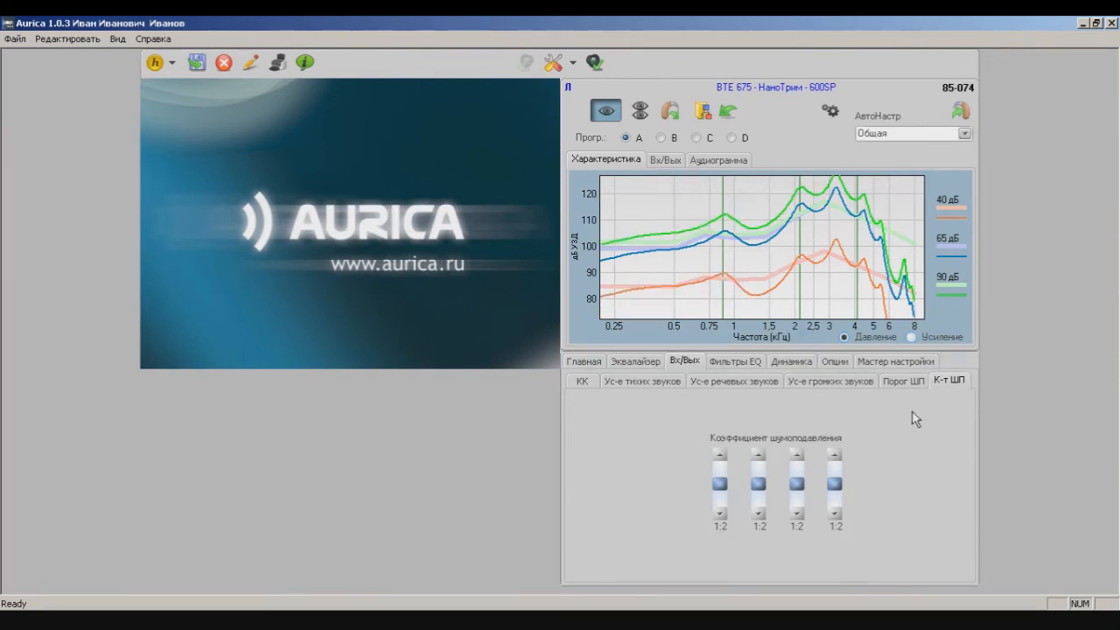
Set the post-equalizer's high-frequency filter (Фильтр ВЧ) to centre 8000, level 0 and Q 25,12.
left_click(726, 367)
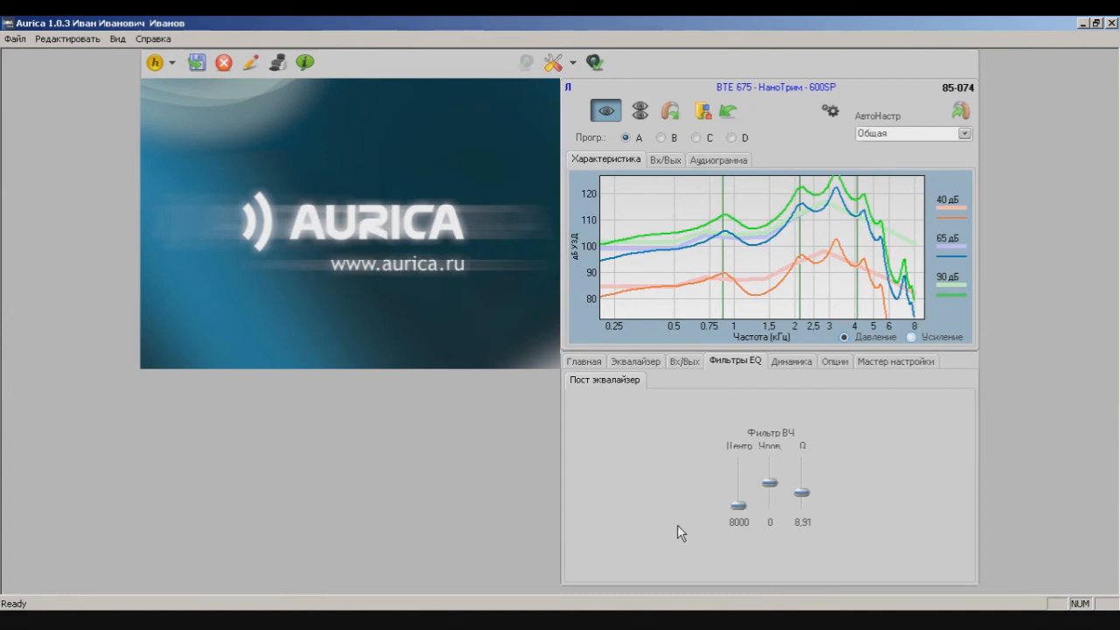
left_click_drag(802, 492, 742, 464)
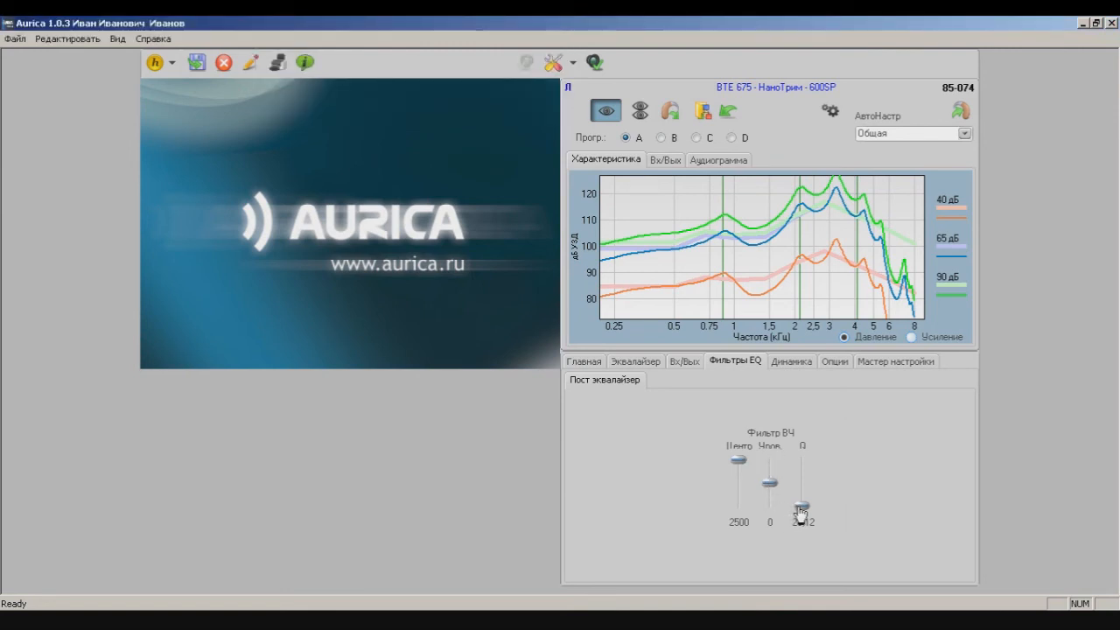
left_click_drag(804, 510, 810, 488)
left_click_drag(770, 483, 772, 489)
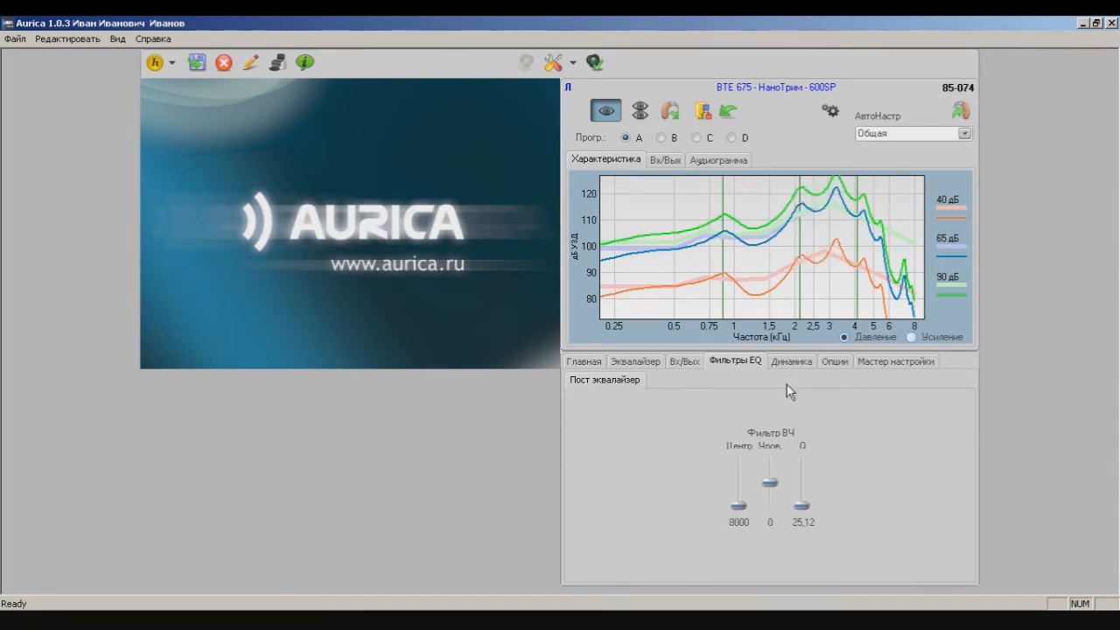
Look through the channel dynamics parameters, program-switching signals, low-battery signal and extended functions (Расширенные функции).
left_click(796, 364)
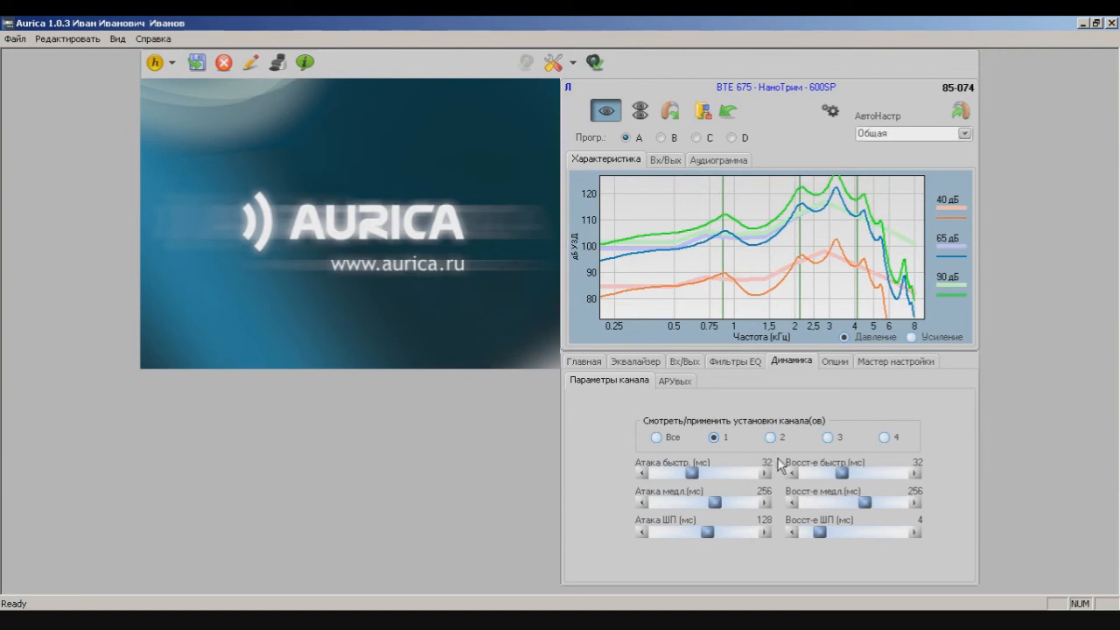
left_click(838, 368)
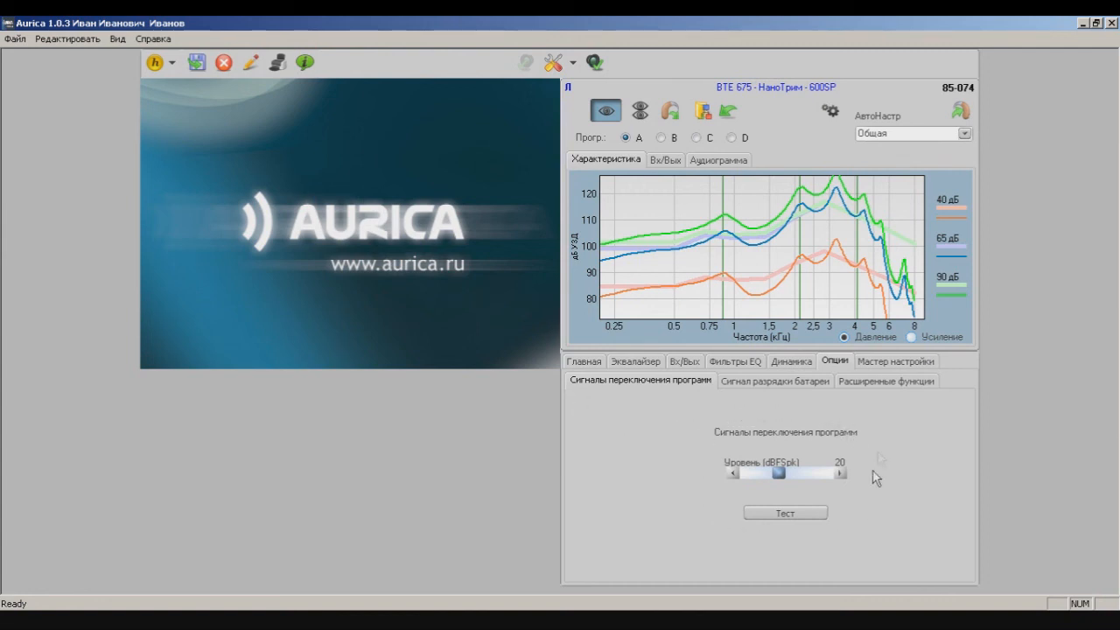
left_click(781, 382)
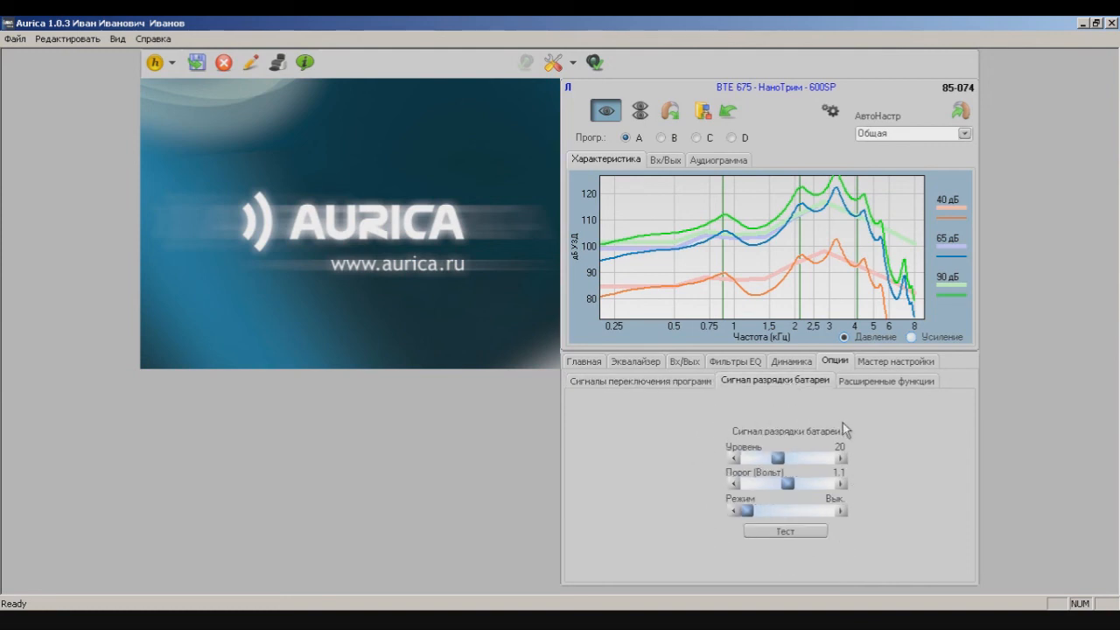
left_click(861, 383)
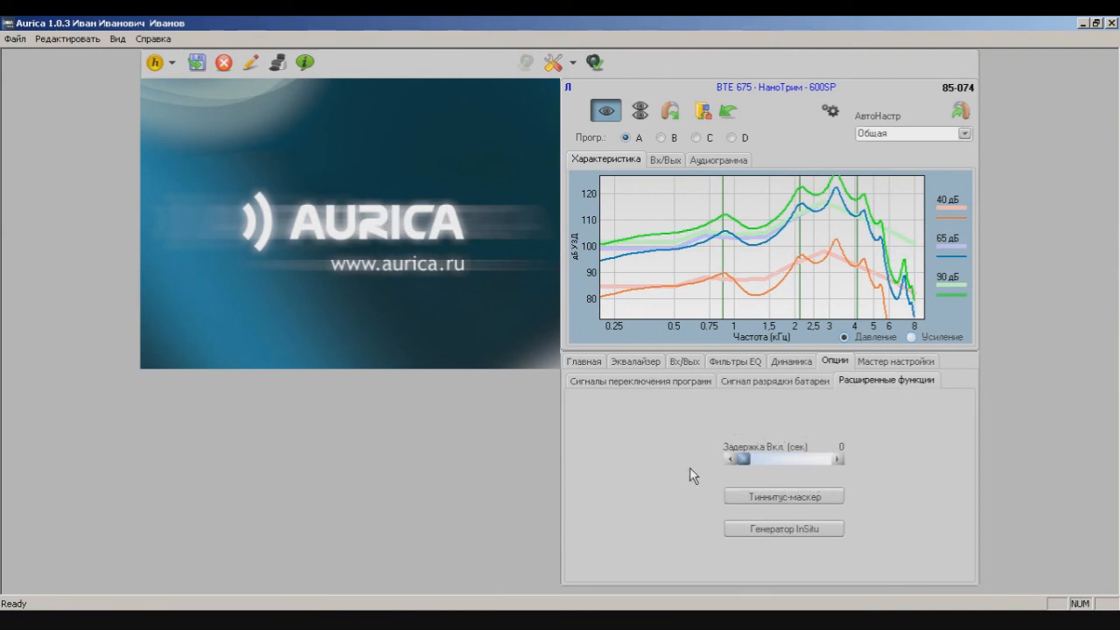
Examine the tinnitus masker (Тиннитус-маскер) and InSitu generator windows, closing each one.
left_click(784, 498)
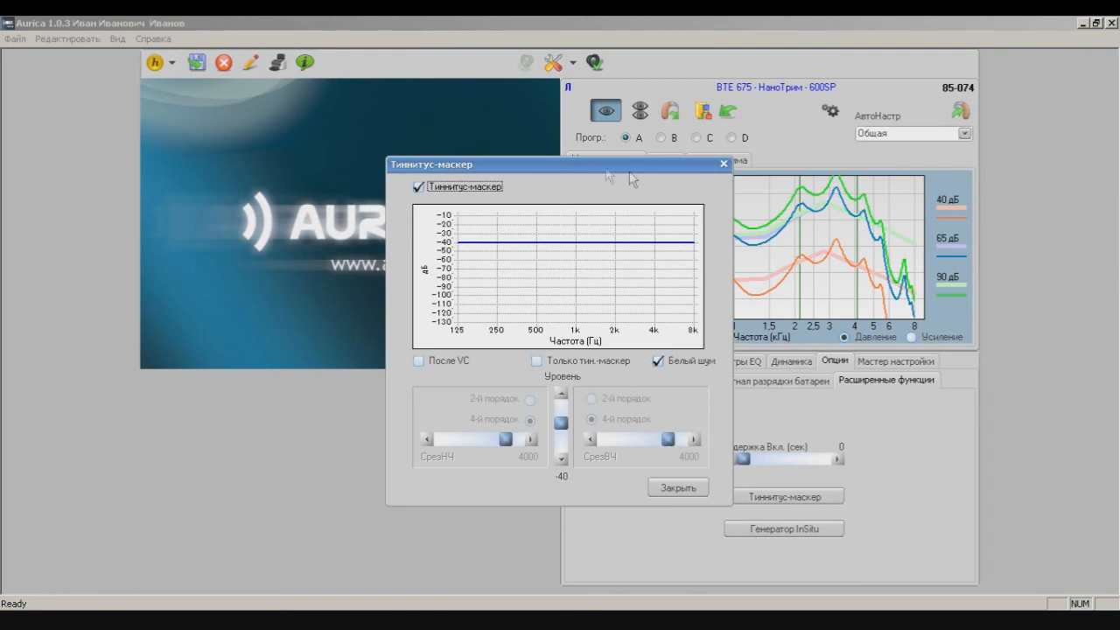
left_click(676, 487)
left_click(743, 526)
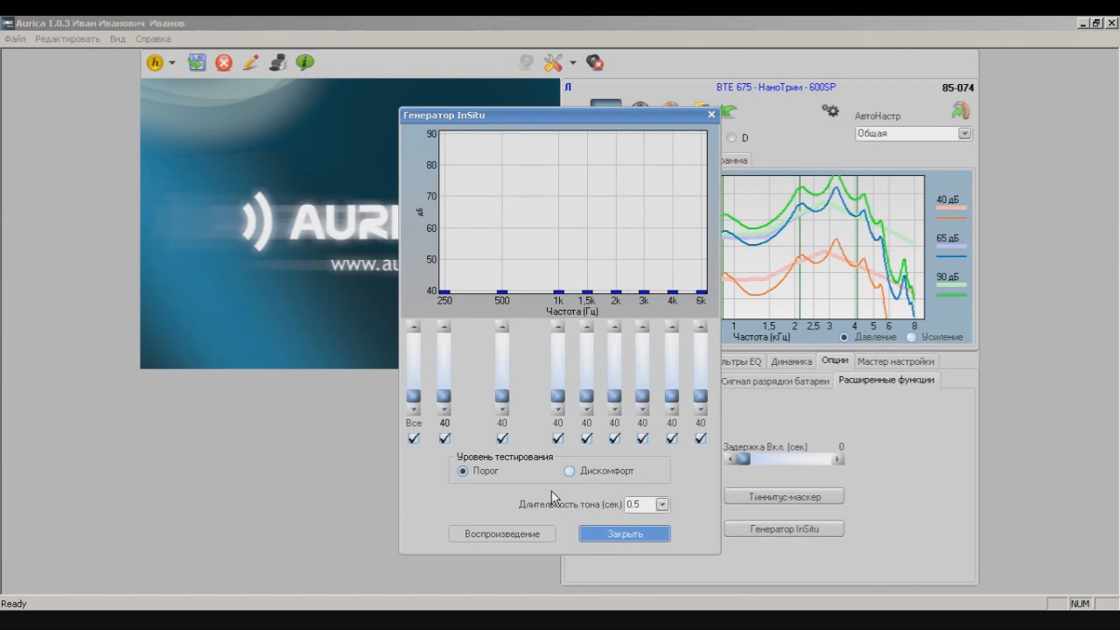
left_click(625, 534)
Try to apply the fitting wizard's correction for the complaint Аппарат гудит under Неприятный шум.
left_click(892, 362)
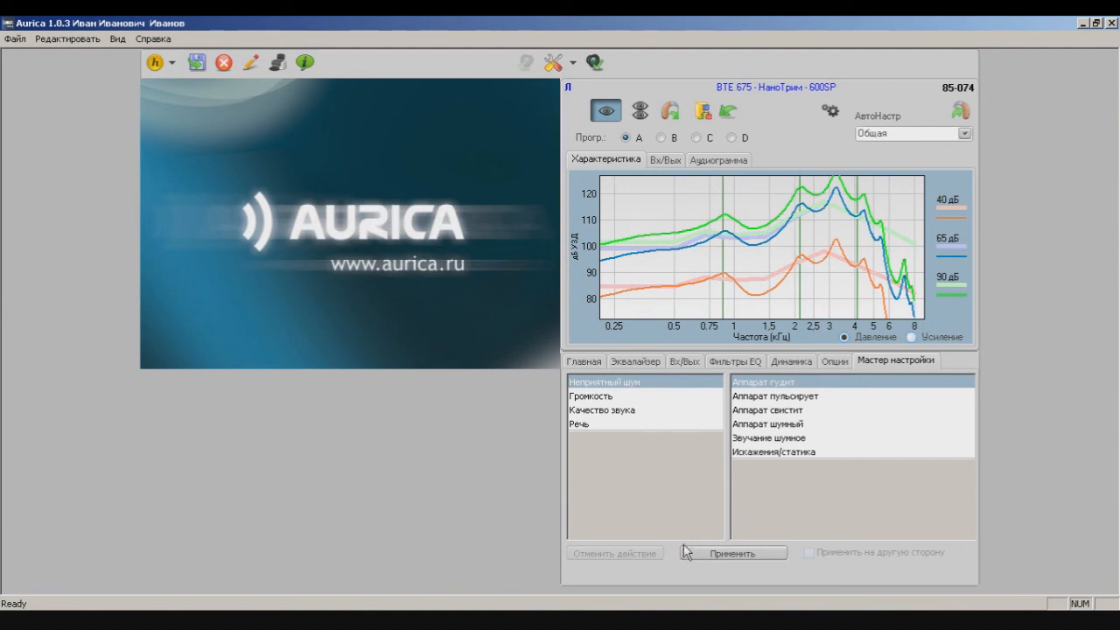
left_click(736, 554)
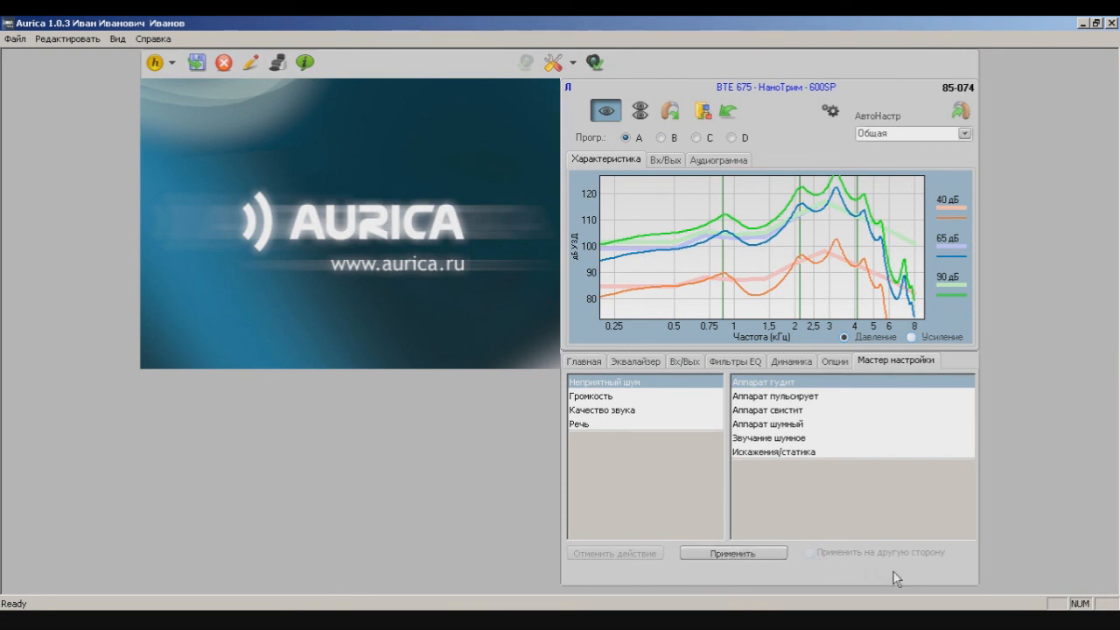